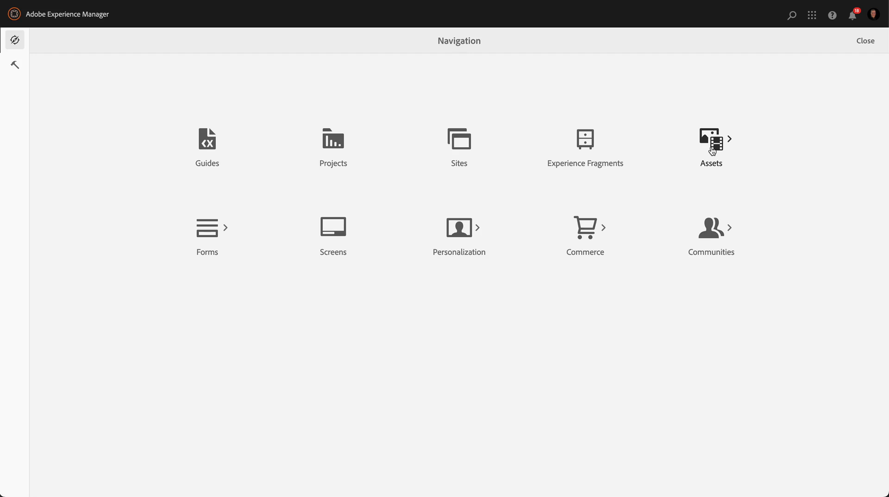
Open Smart-security.ditamap from the en/dita-sample-content_IT assets folder for editing.
left_click(712, 151)
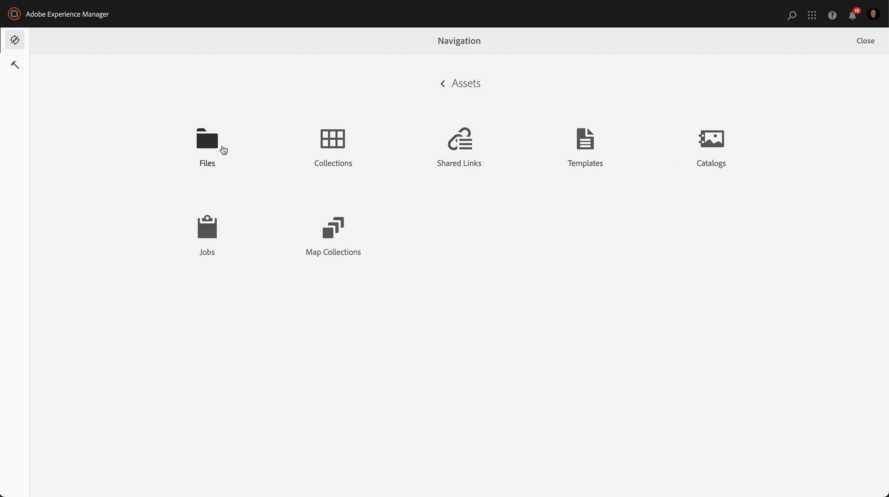
left_click(213, 147)
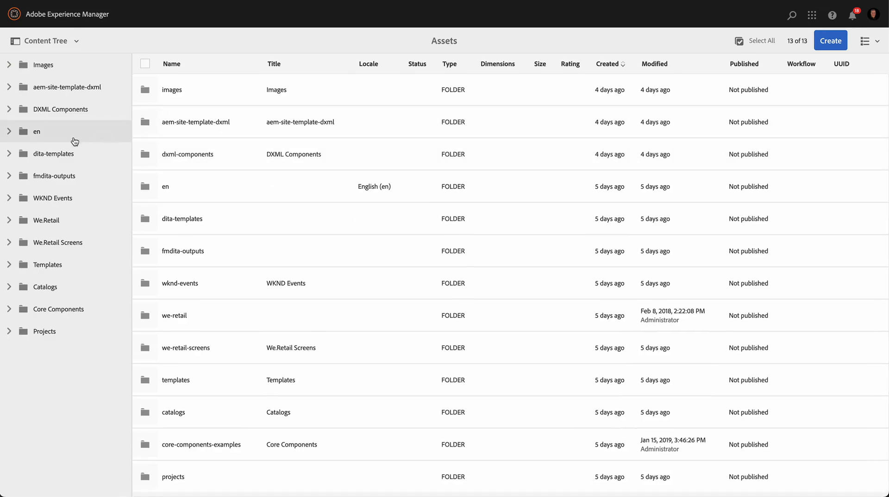
left_click(9, 131)
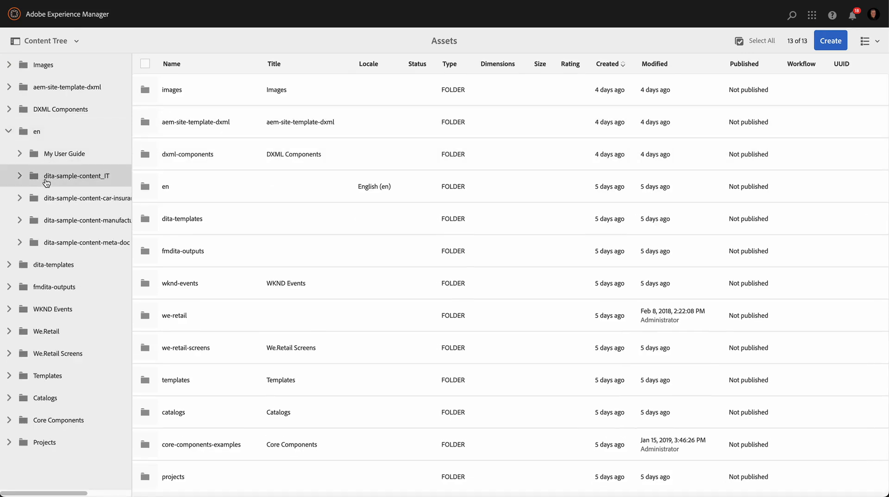
left_click(45, 179)
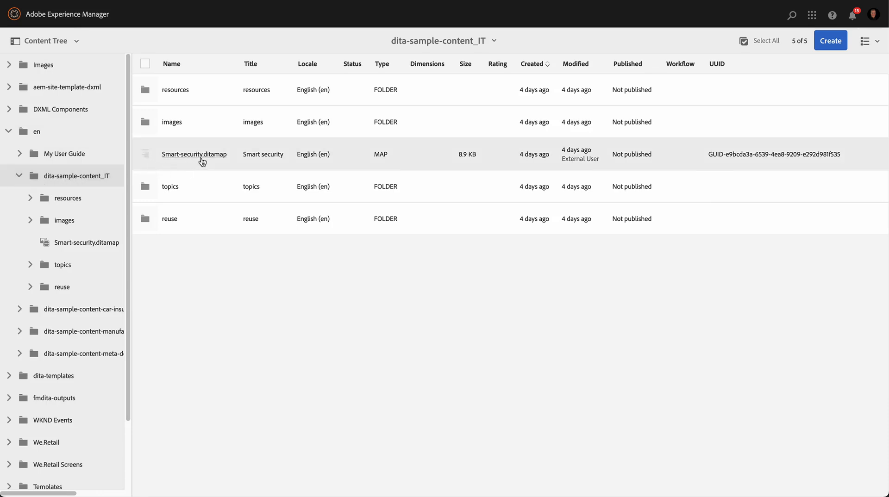
left_click(145, 156)
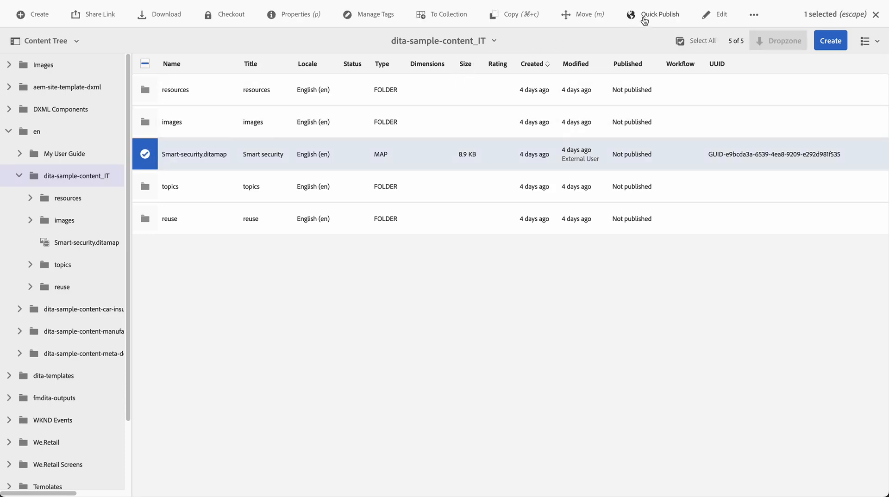
left_click(718, 16)
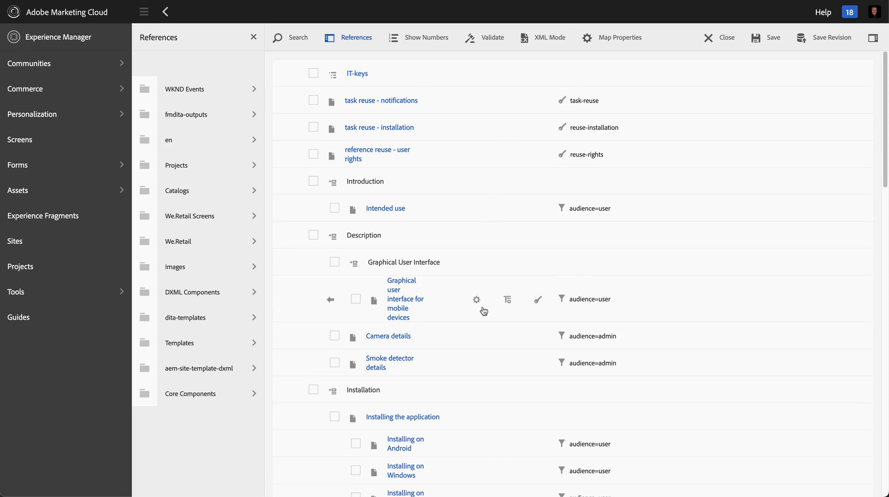
Promote the Android, Windows, Linux and Mac installation topics one level, placing them beside "Installing the application".
scroll(471, 107, "down", 1)
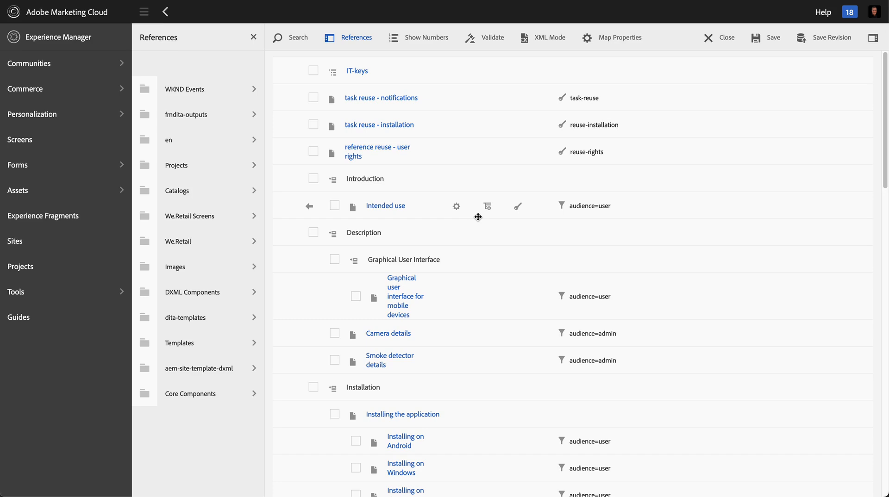
scroll(477, 214, "down", 3)
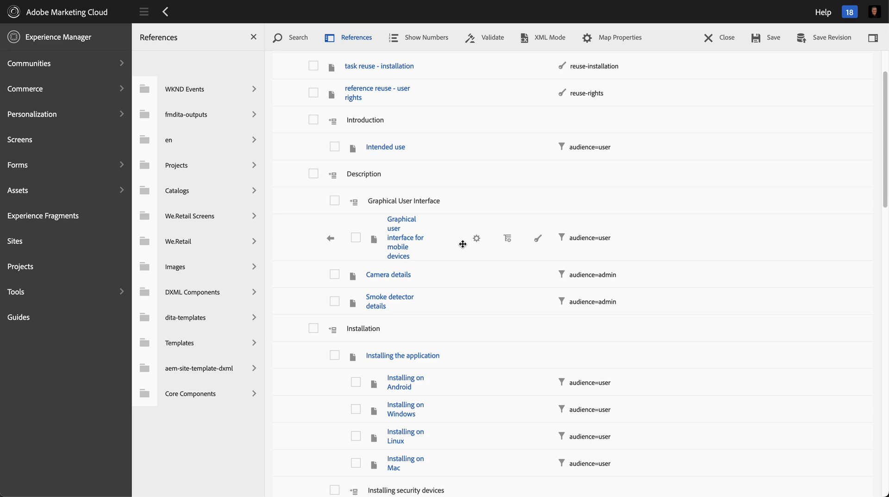
scroll(463, 244, "down", 5)
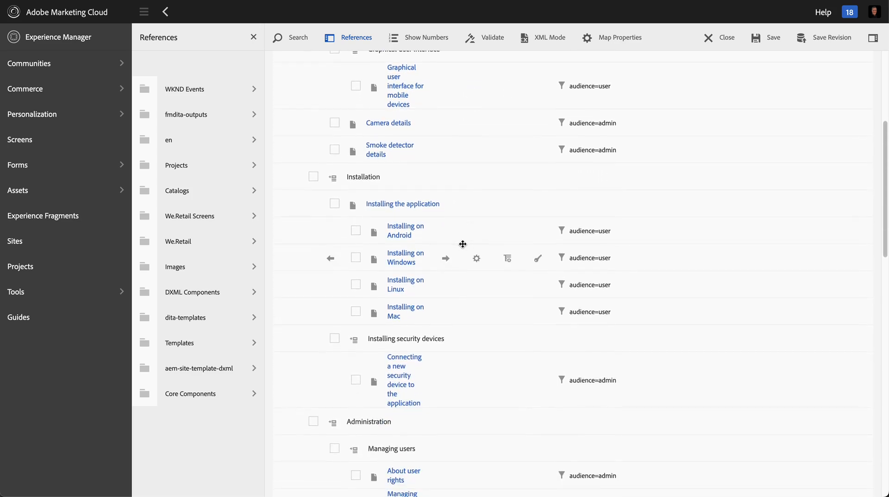
scroll(463, 244, "down", 2)
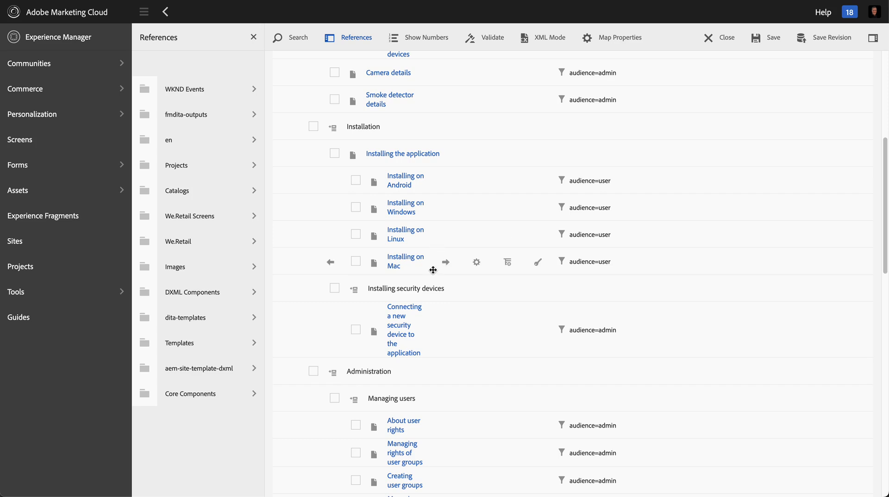
left_click(331, 182)
left_click(331, 182)
left_click(331, 181)
left_click(331, 182)
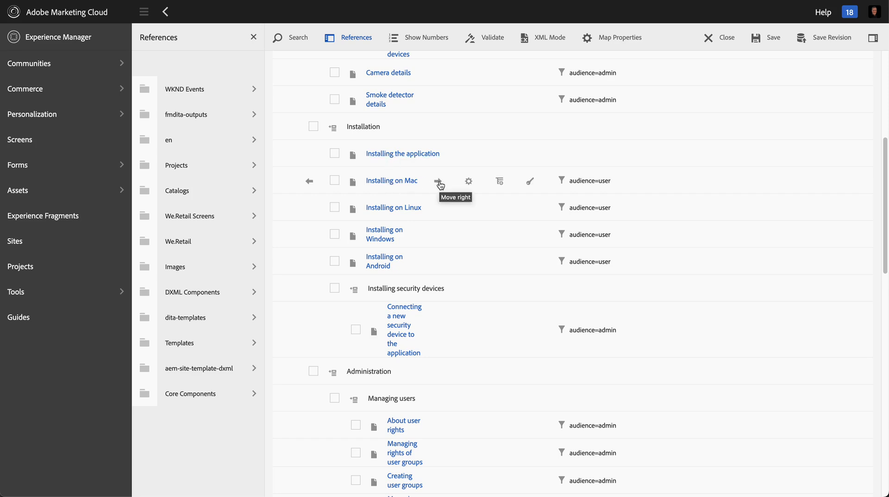
Demote the Mac, Linux, Windows and Android installation topics one level so they nest under "Installing the application".
left_click(438, 183)
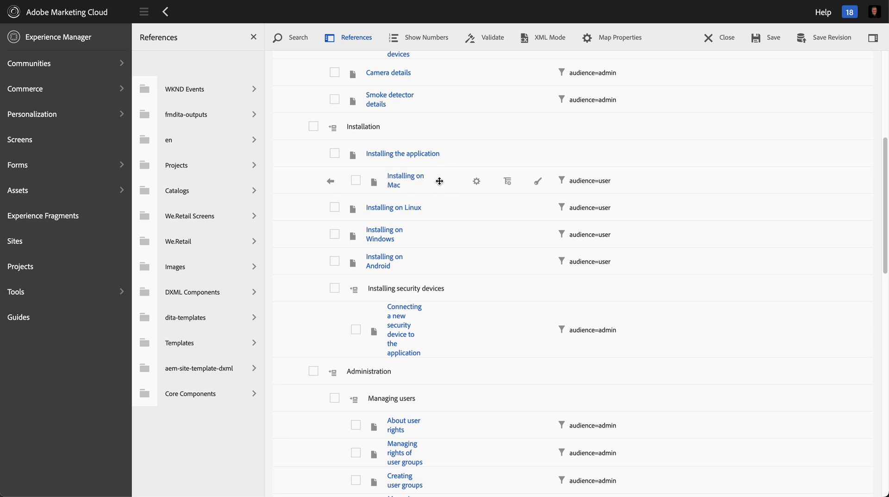
left_click(443, 210)
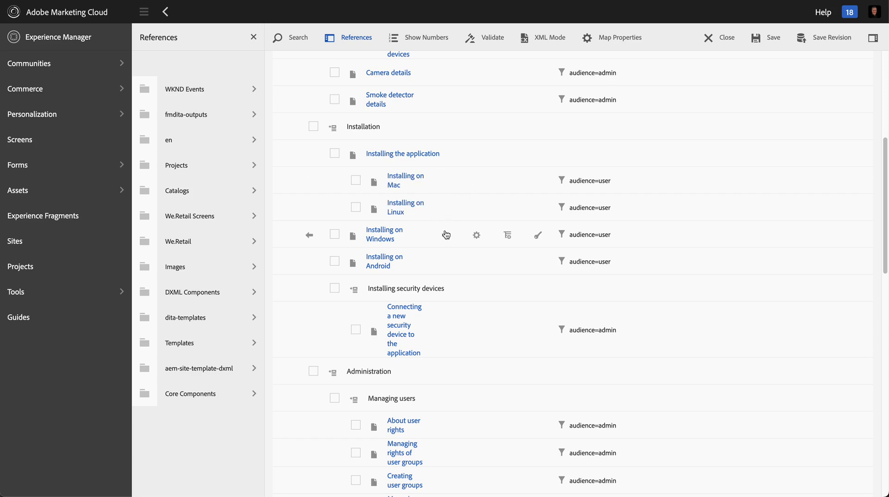
left_click(446, 236)
left_click(447, 262)
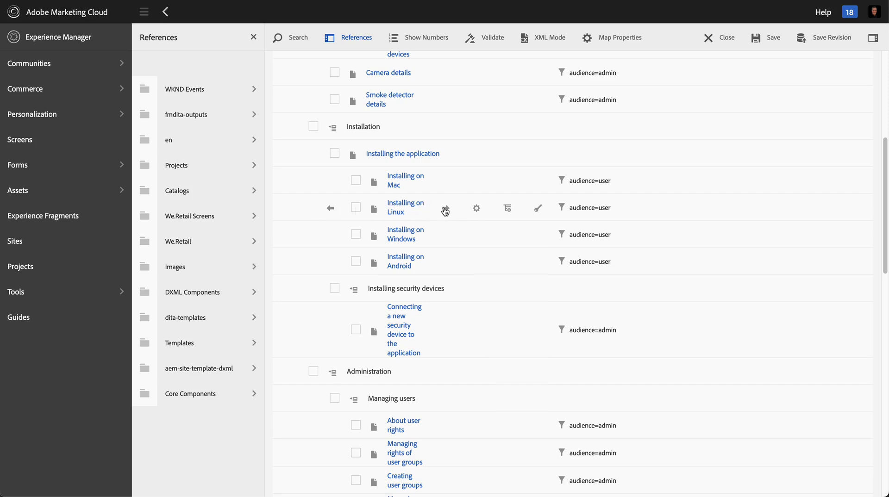
Review the attributes and metadata fields of the "Installing on Linux" topic reference, and close its properties without changes.
left_click(477, 210)
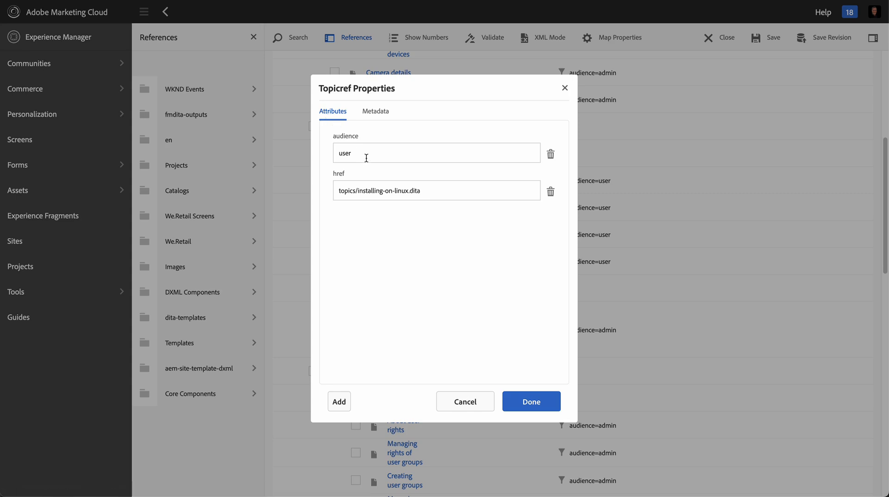
left_click(437, 191)
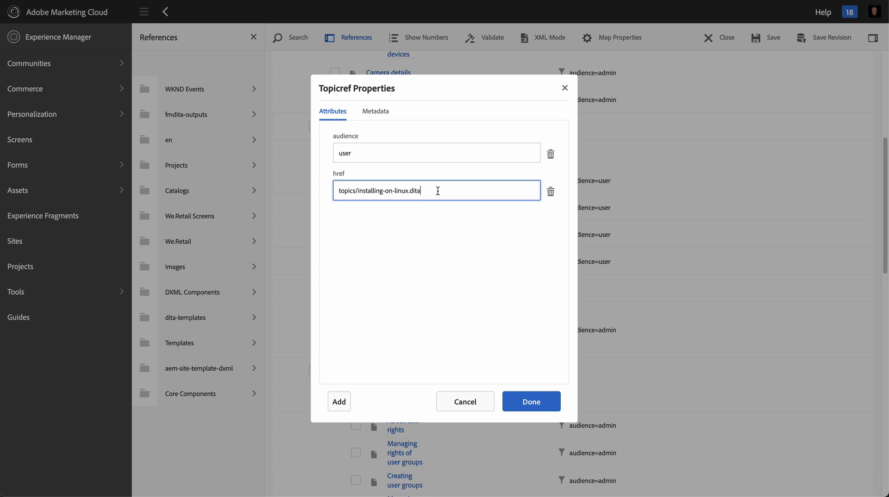
left_click(375, 116)
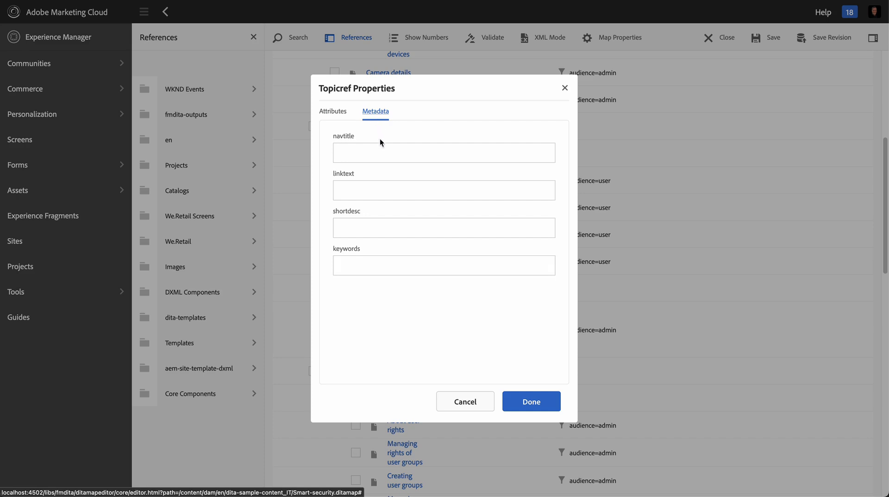
left_click(384, 151)
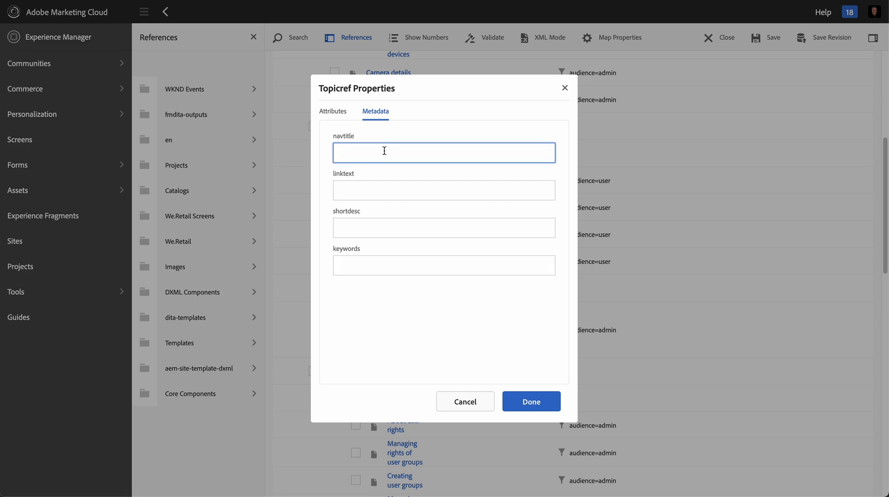
left_click(386, 184)
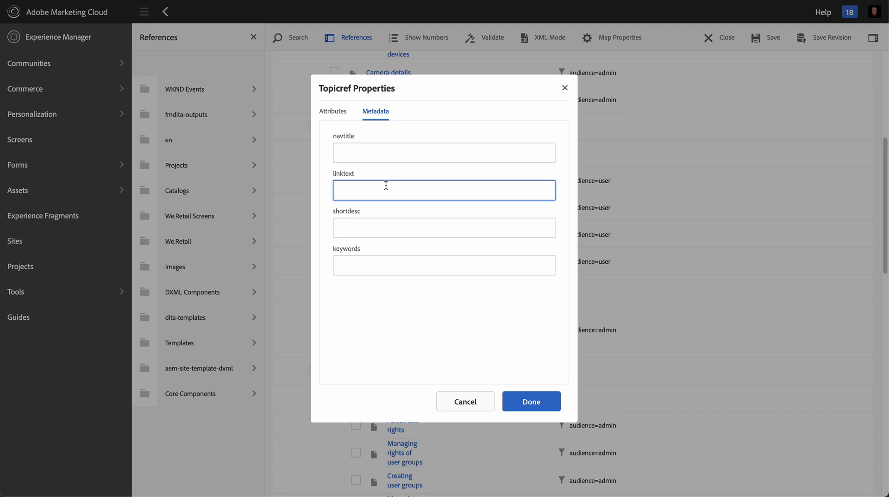
left_click(380, 231)
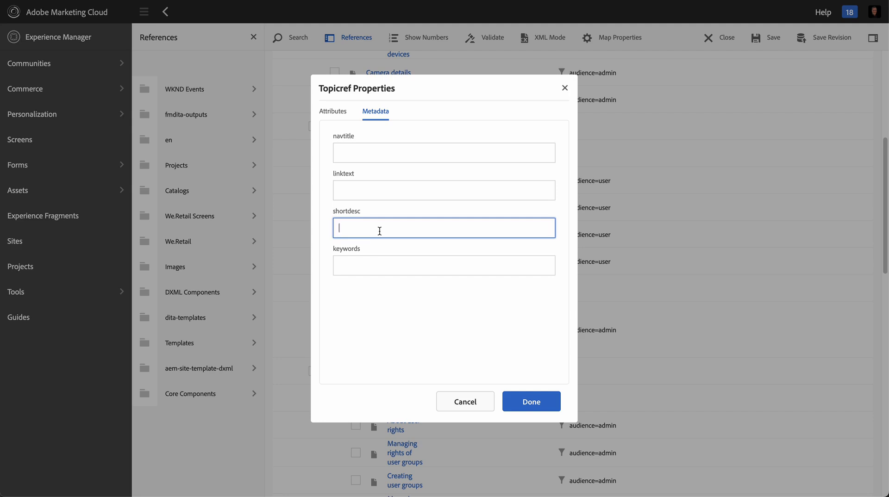
left_click(376, 265)
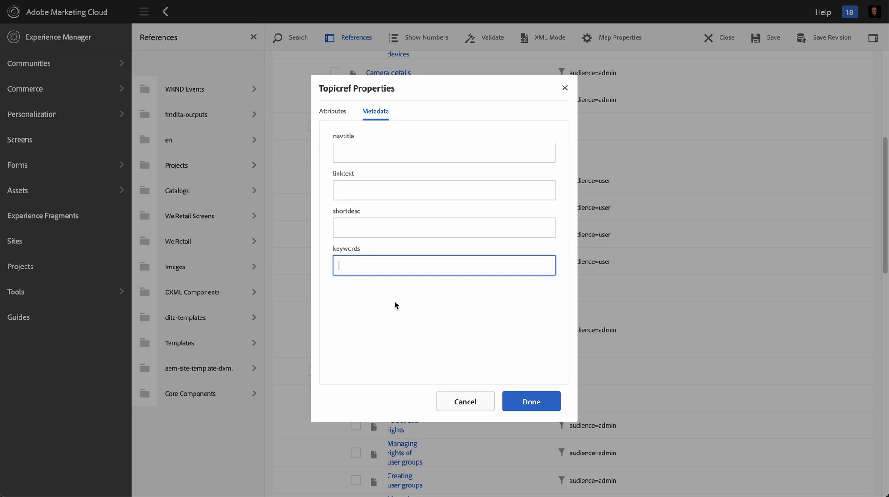
left_click(466, 402)
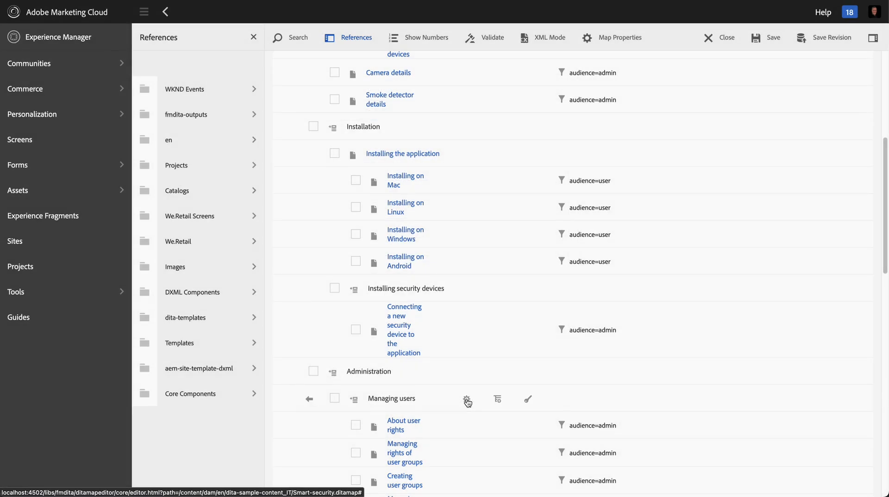
Validate the DITA map and dismiss the validation result.
left_click(488, 40)
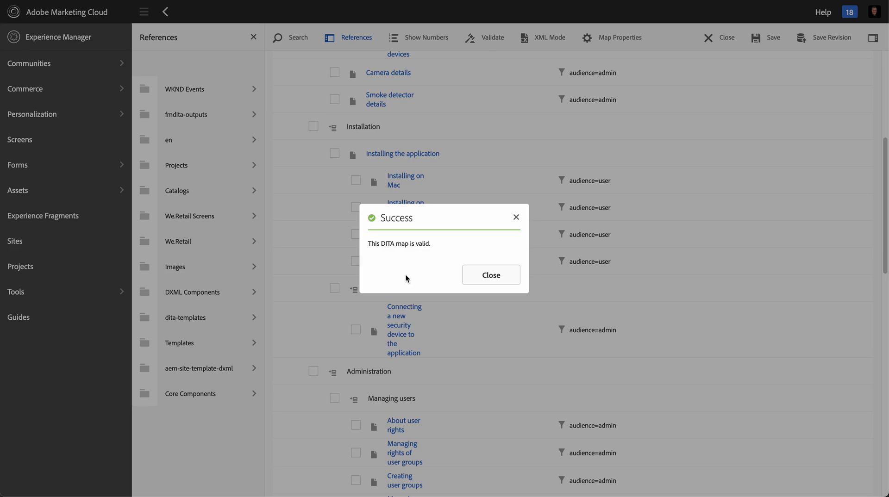
left_click(486, 277)
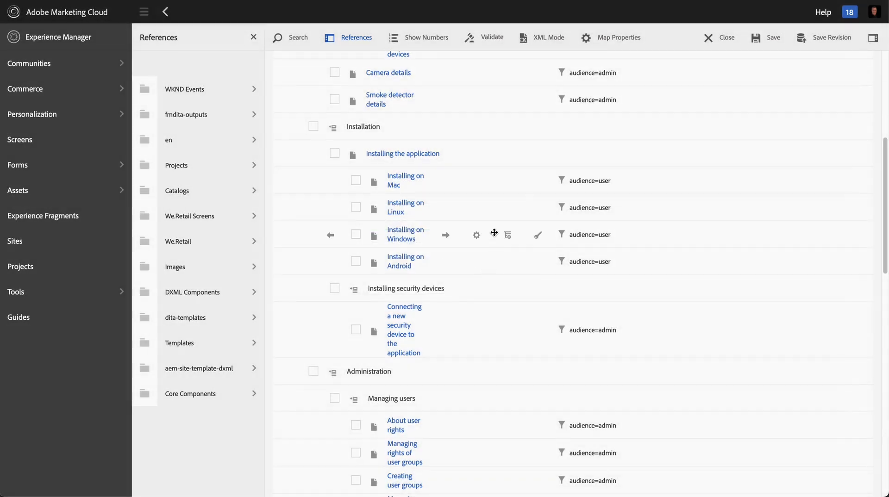
Review the map's short description in the map metadata, fill in the author's name and apply the properties.
left_click(615, 37)
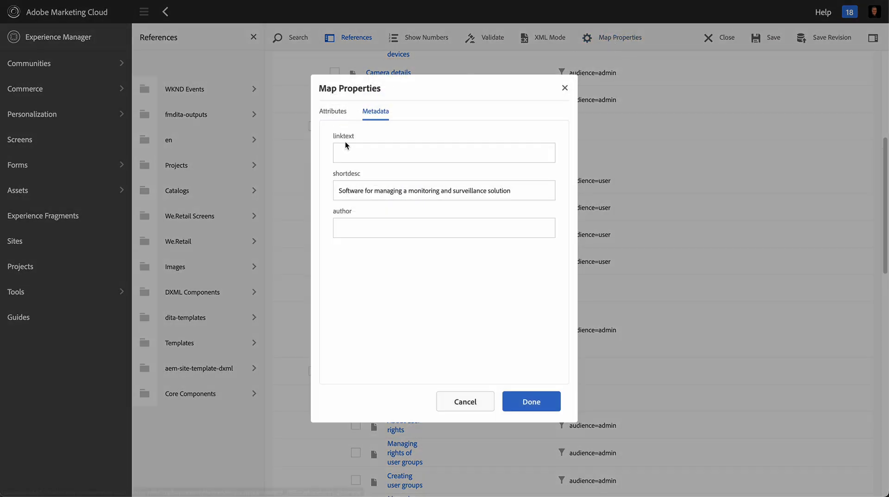
left_click(347, 192)
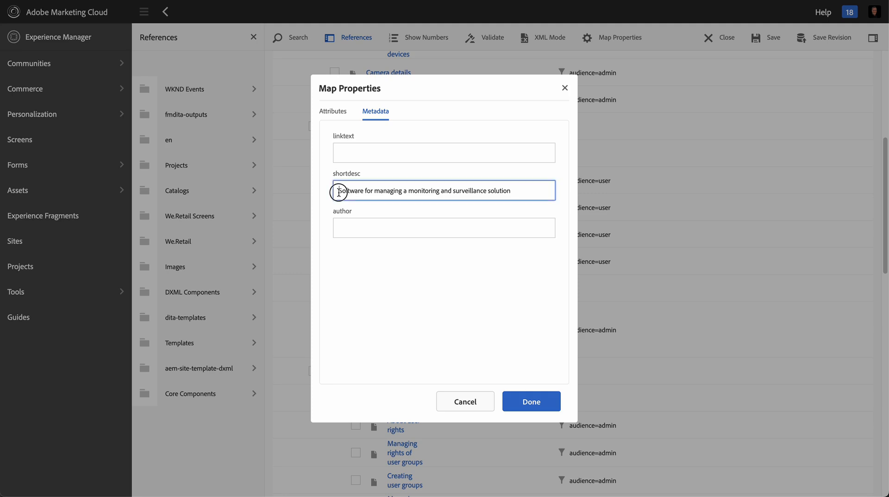
left_click_drag(347, 193, 535, 195)
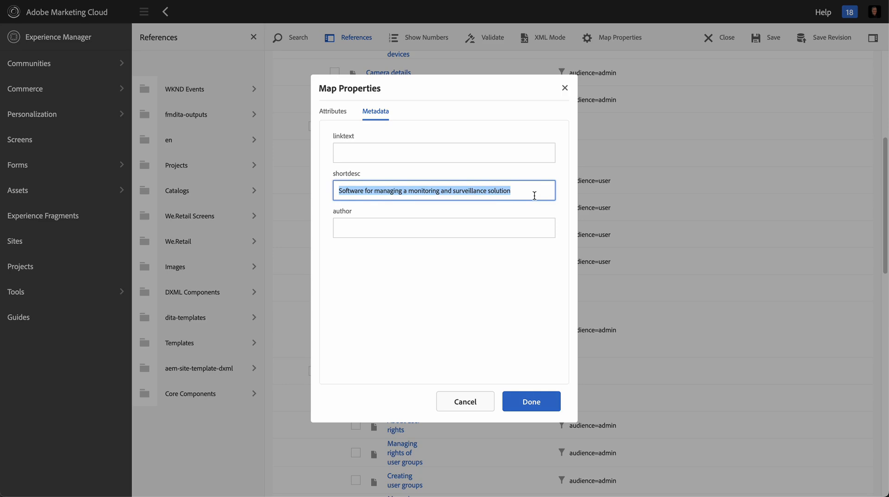
left_click(484, 228)
type("Stefan")
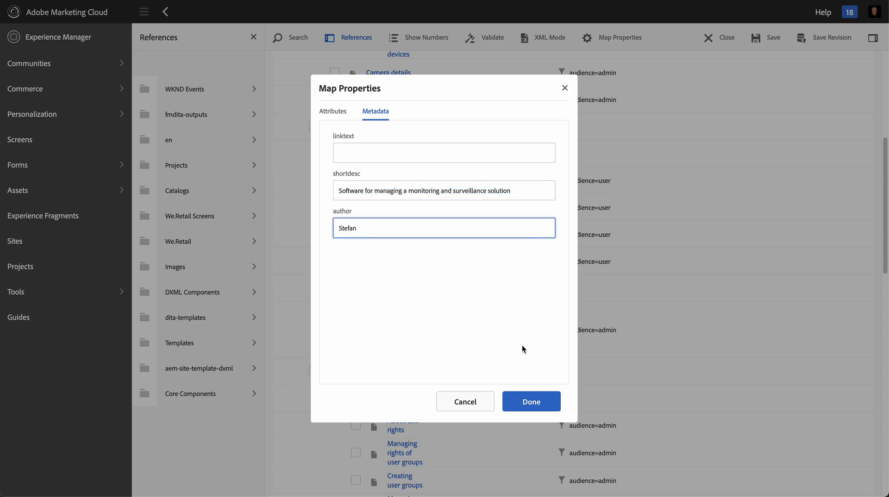
left_click(531, 401)
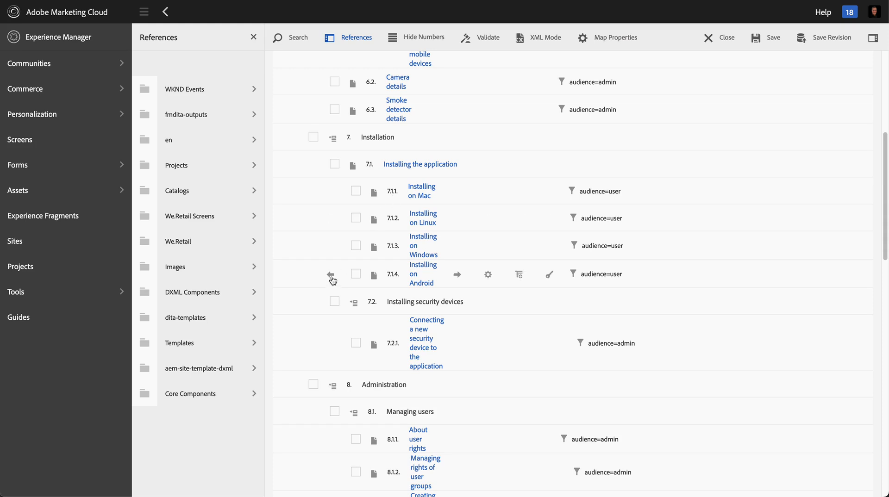
Promote the "Installing on Android" topic two levels to the top level of the map.
left_click(330, 275)
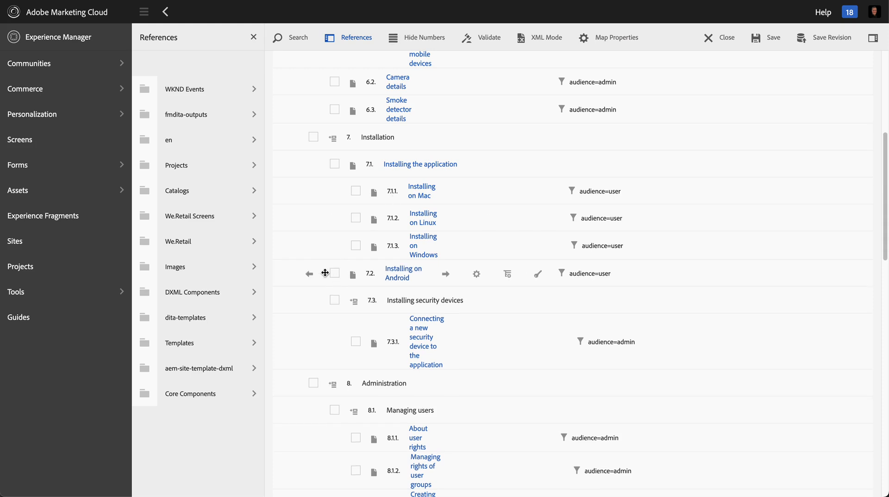
left_click(309, 275)
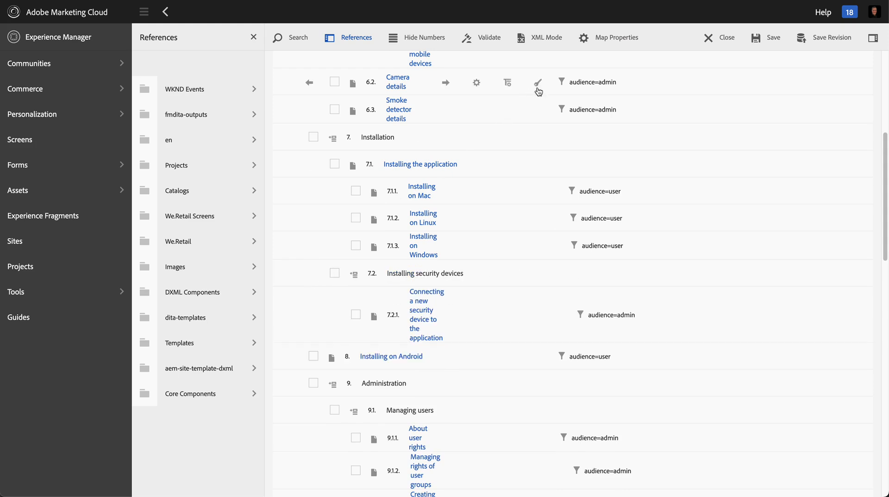
Add the "Managing rights of individual users" topic from en/dita-sample-content_IT/topics and nest it under "reference reuse - user rights".
left_click(208, 141)
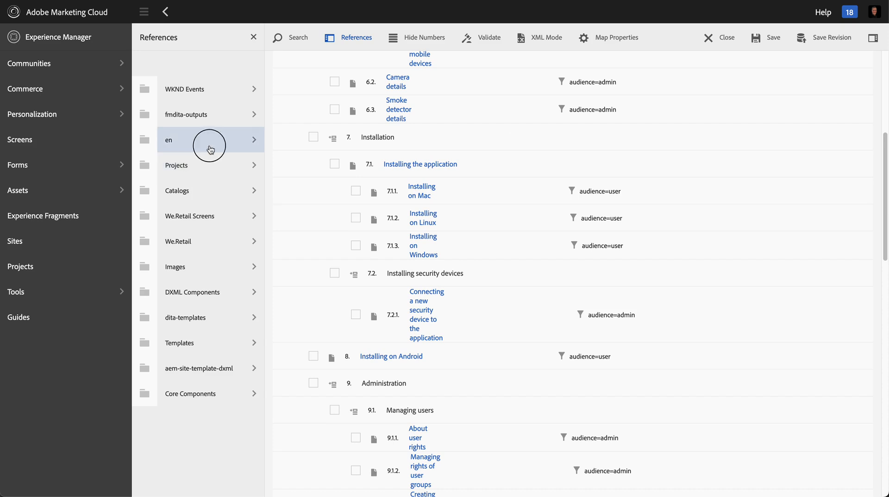
scroll(450, 188, "up", 6)
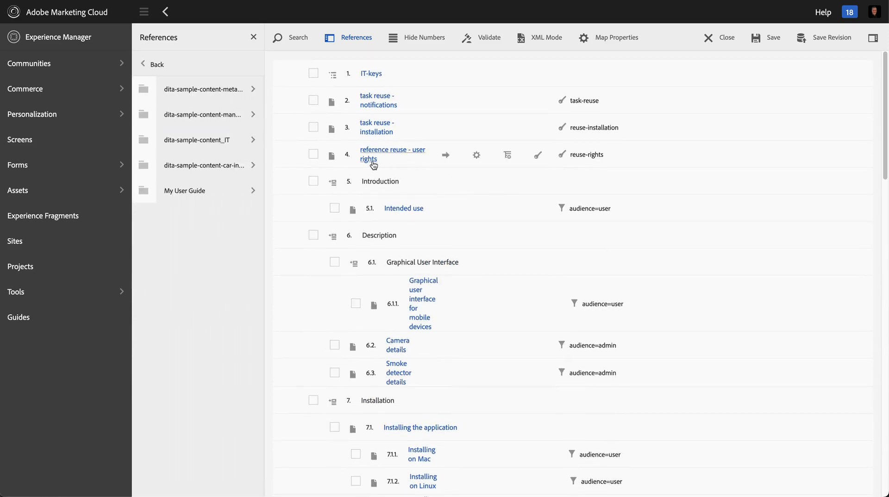
left_click(171, 141)
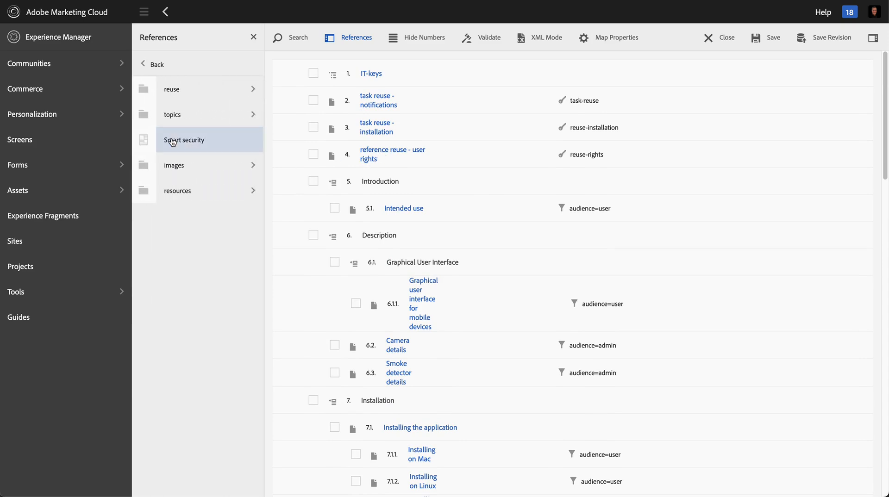
left_click(177, 116)
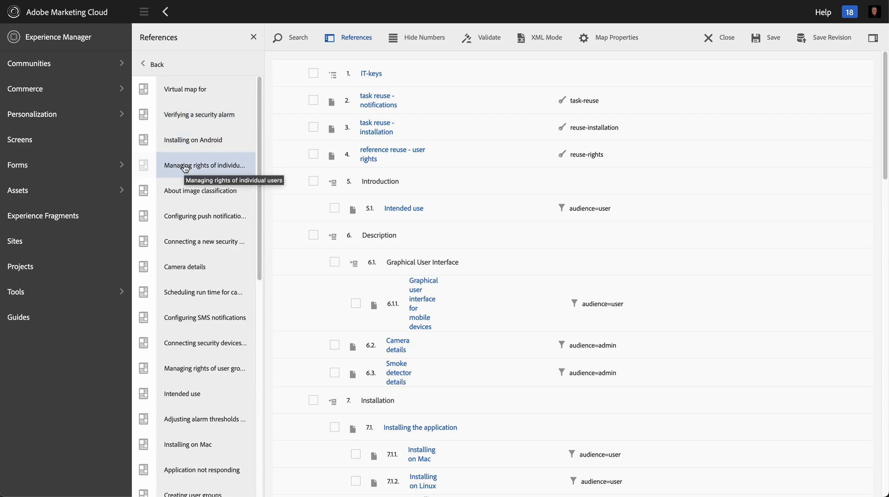
left_click_drag(185, 168, 425, 181)
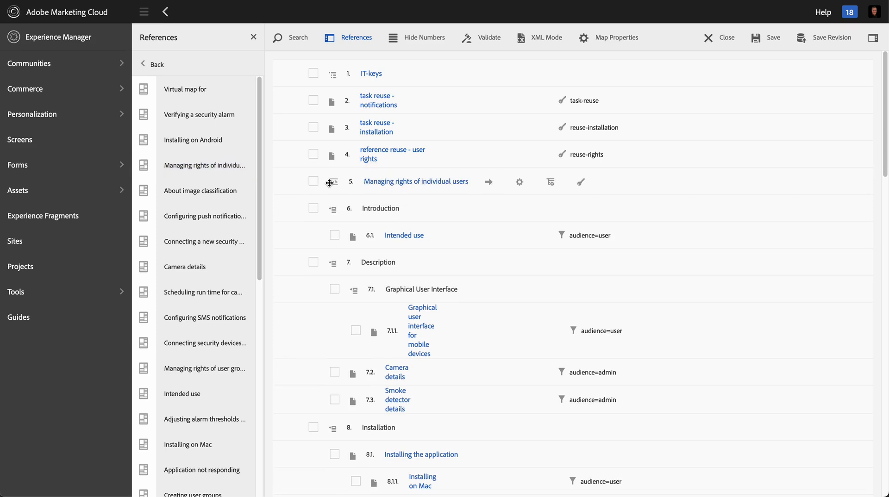
left_click(488, 183)
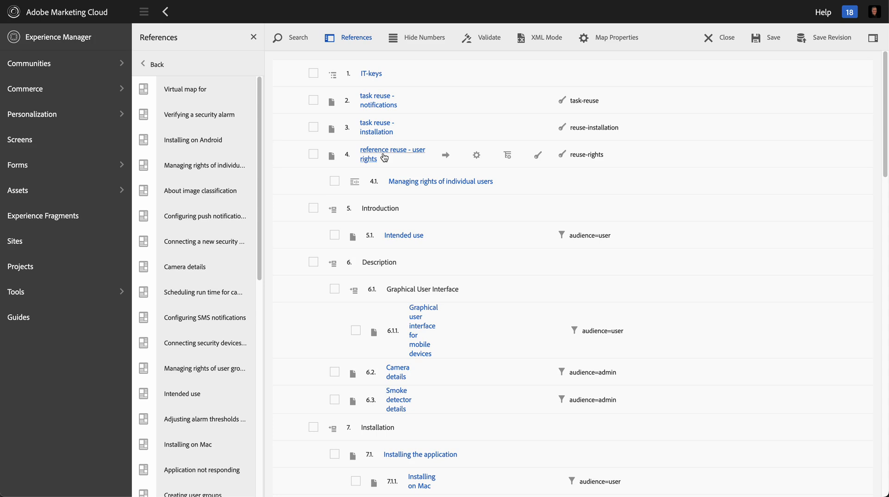
Close the map editor without saving, leave the map dashboard and open Guides.
left_click(725, 41)
left_click(433, 288)
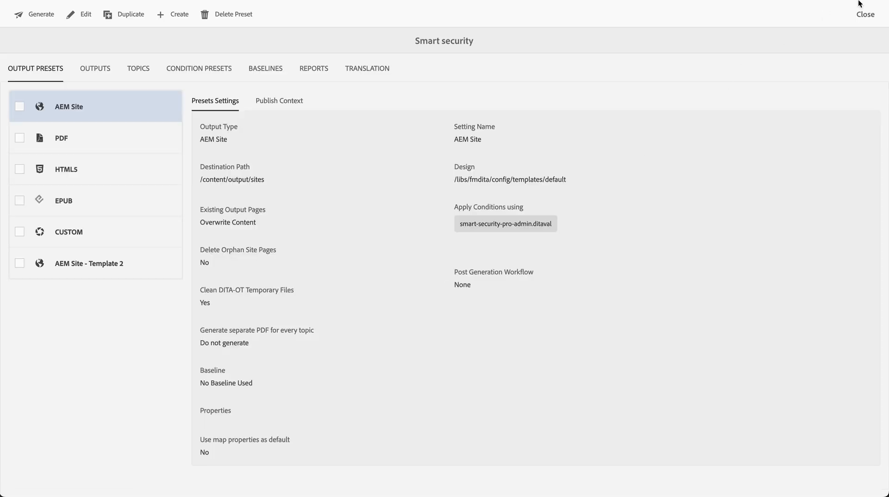
left_click(869, 16)
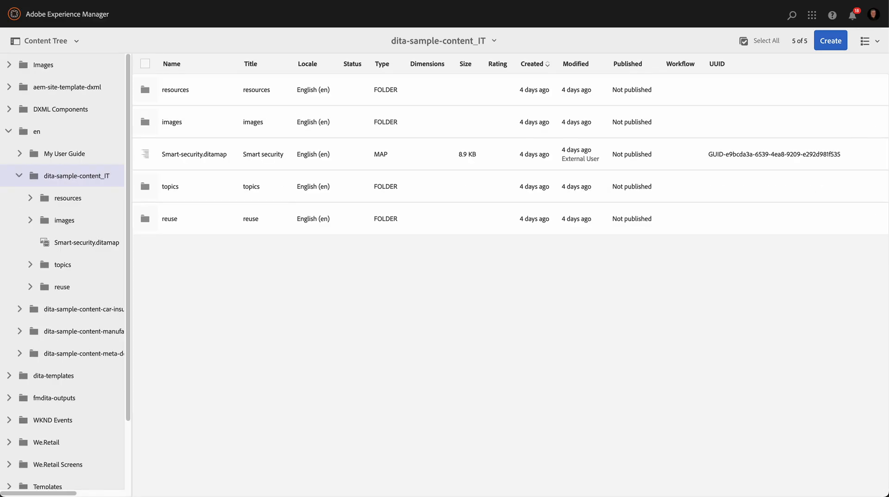
left_click(58, 14)
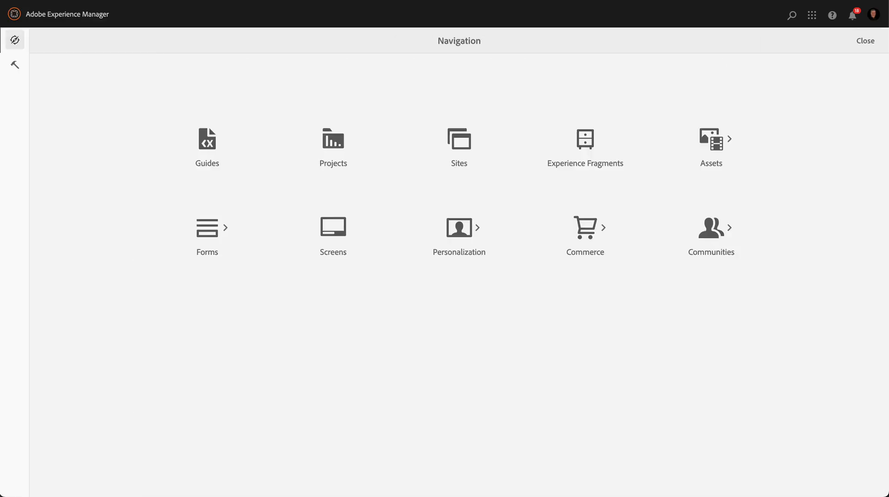
left_click(209, 148)
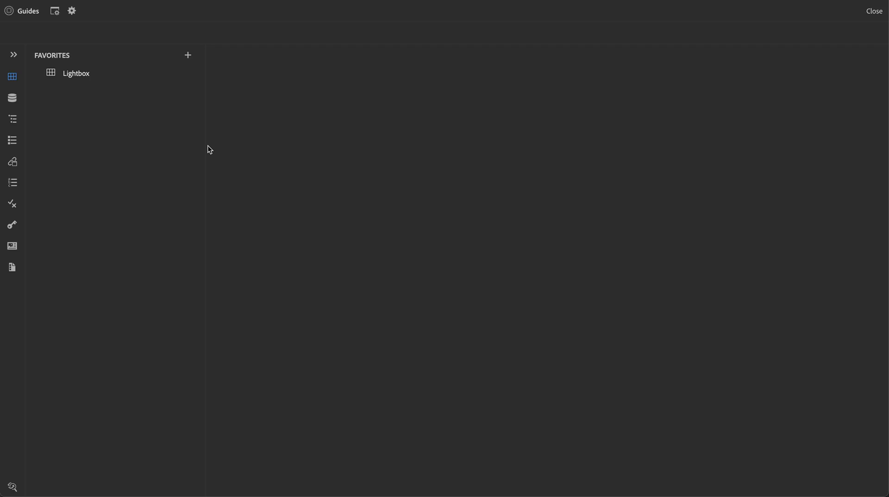
Open the Smart security map from the en/dita-sample-content_IT folder of the repository.
left_click(13, 54)
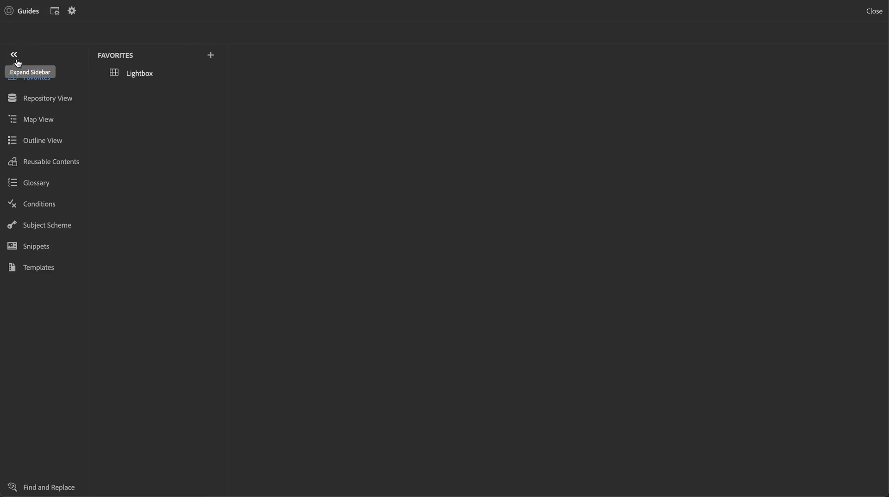
left_click(41, 103)
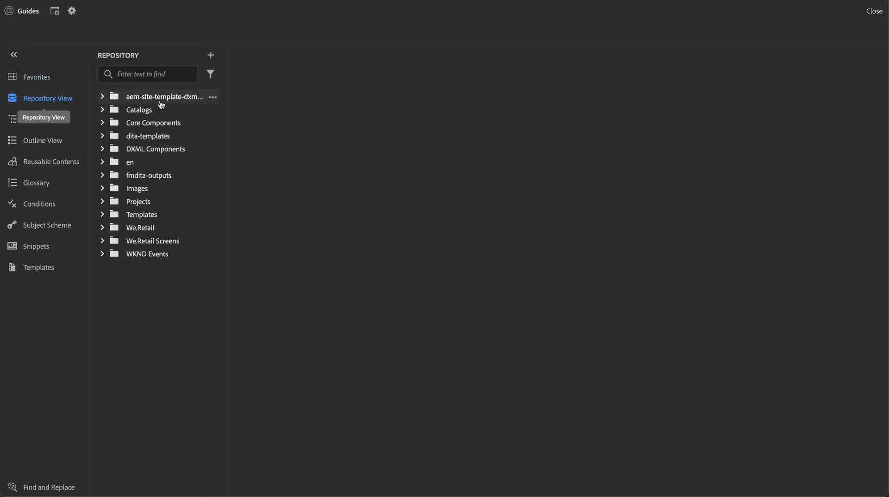
left_click(103, 162)
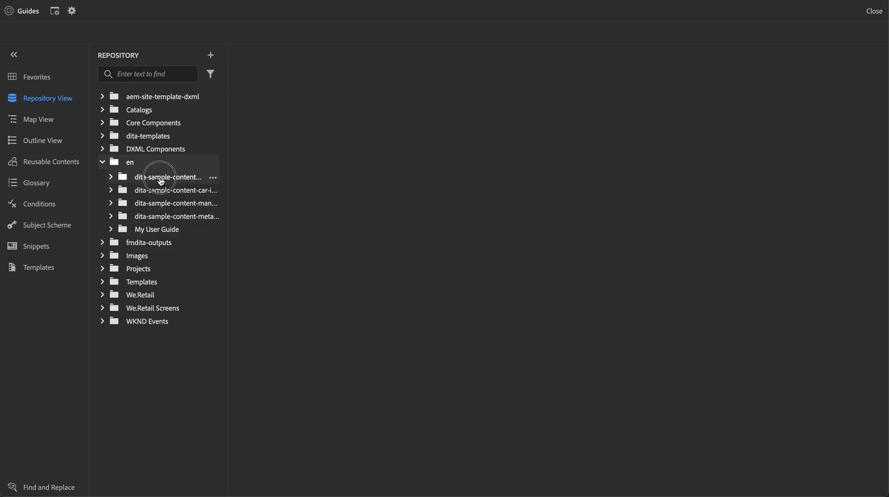
left_click(110, 177)
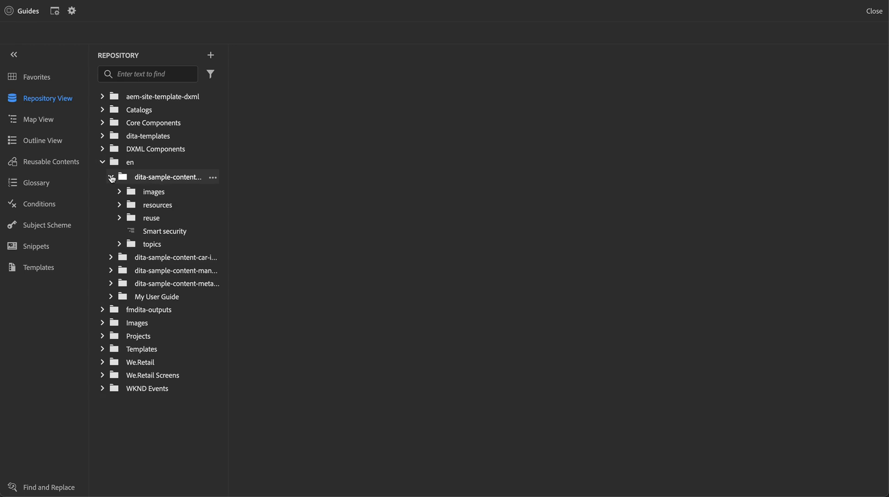
double_click(157, 232)
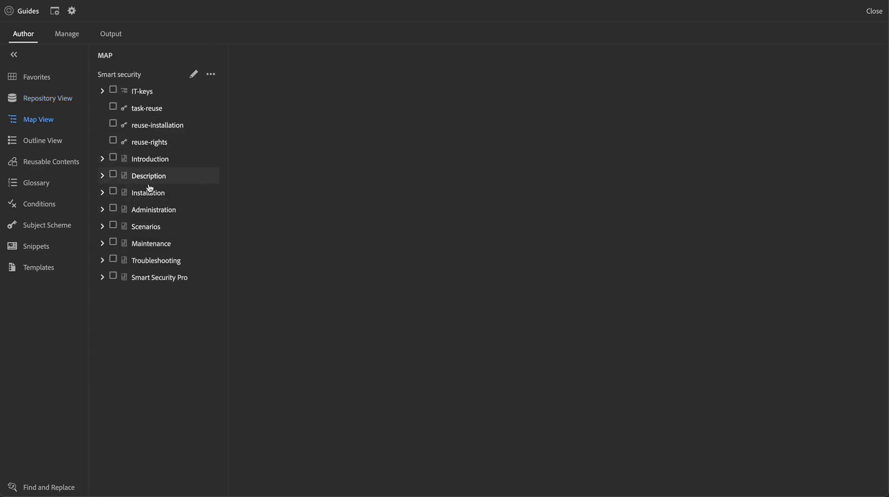
Expand the Introduction, Description and Installation sections in the map view, and open the Smart security map for editing.
left_click(102, 159)
left_click(103, 193)
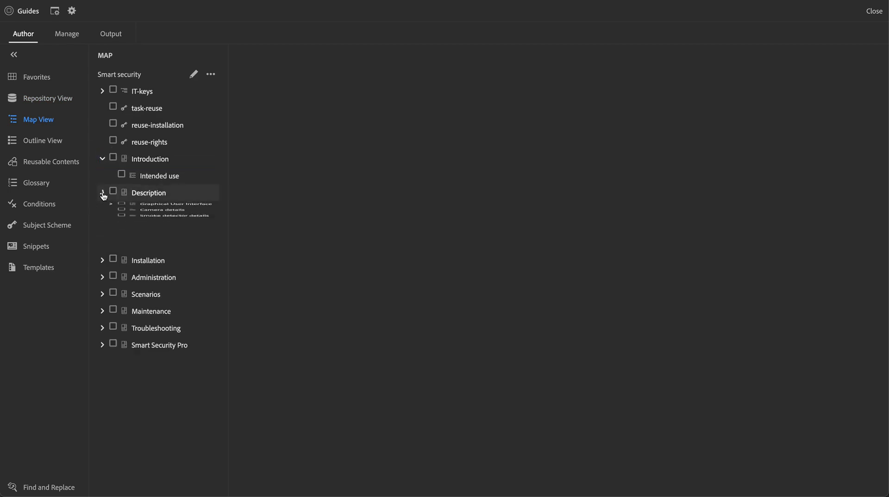
left_click(103, 261)
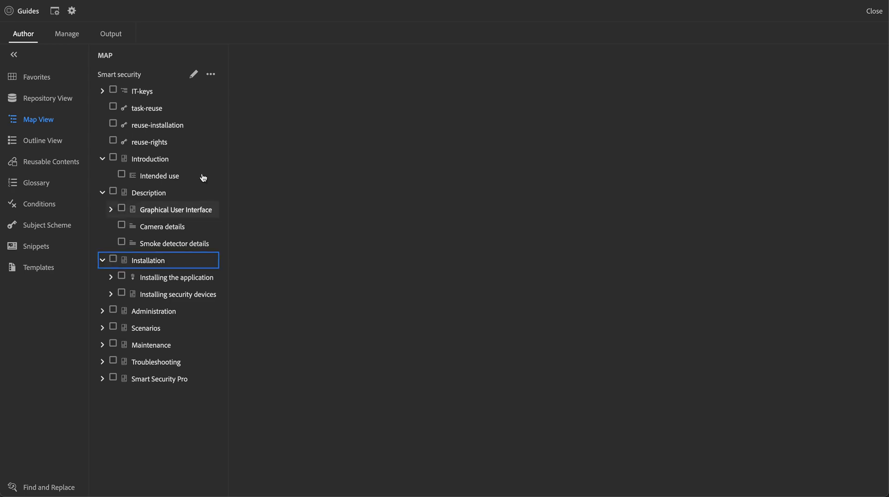
left_click(211, 76)
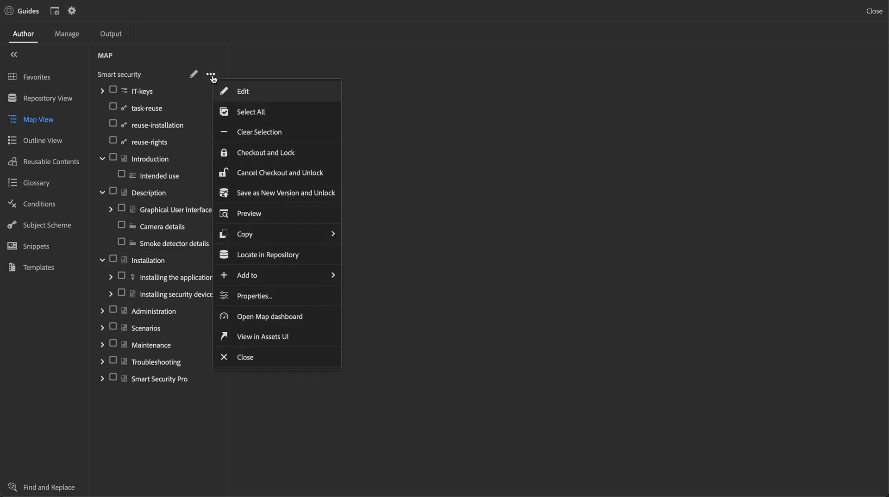
left_click(282, 95)
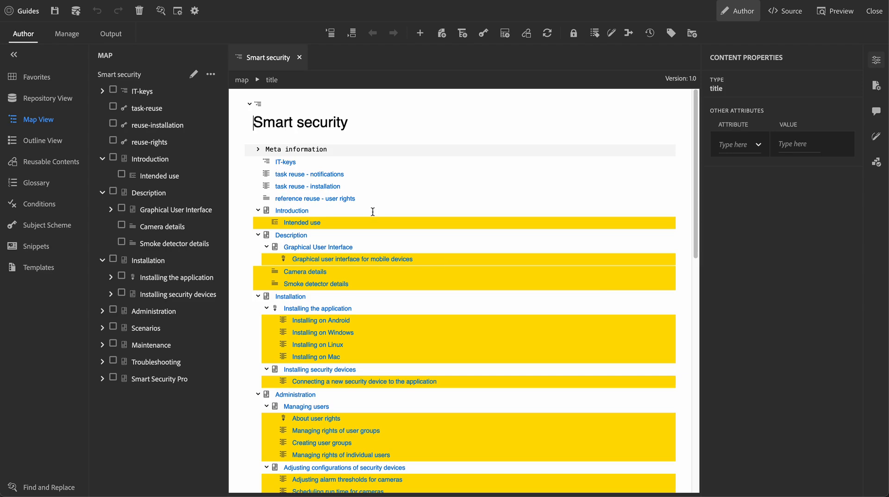
Look through the map's topic structure and check the content properties of the "Installing on Android" reference.
scroll(373, 211, "down", 2)
scroll(372, 211, "down", 8)
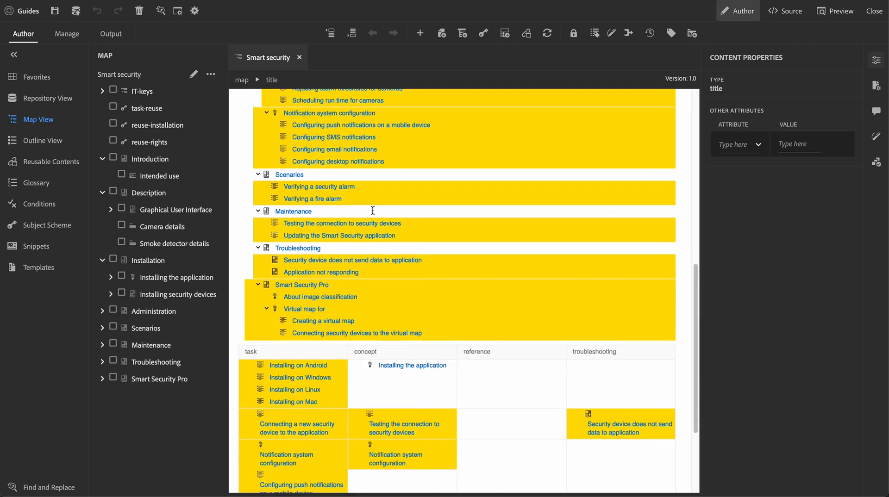
scroll(373, 211, "up", 6)
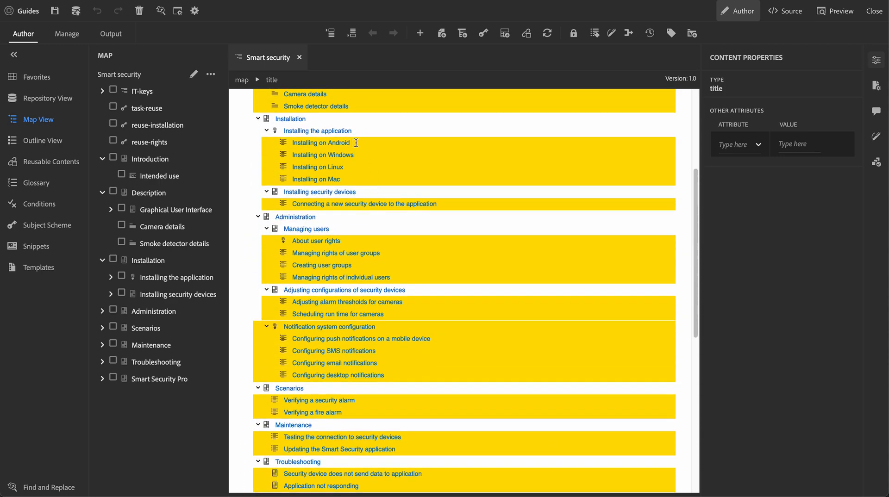
left_click(318, 143)
mouse_move(723, 184)
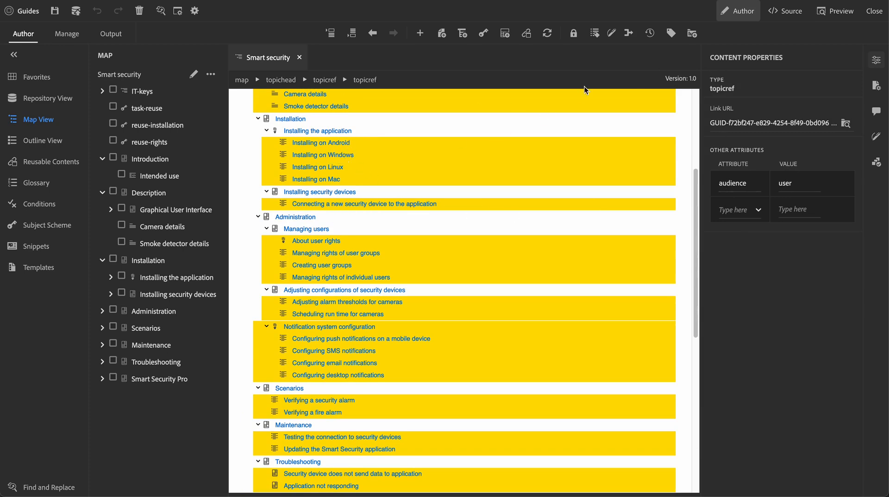
In the map's XML source, add a platform element with the value Headup-Display after MacOS in prodinfo.
left_click(791, 10)
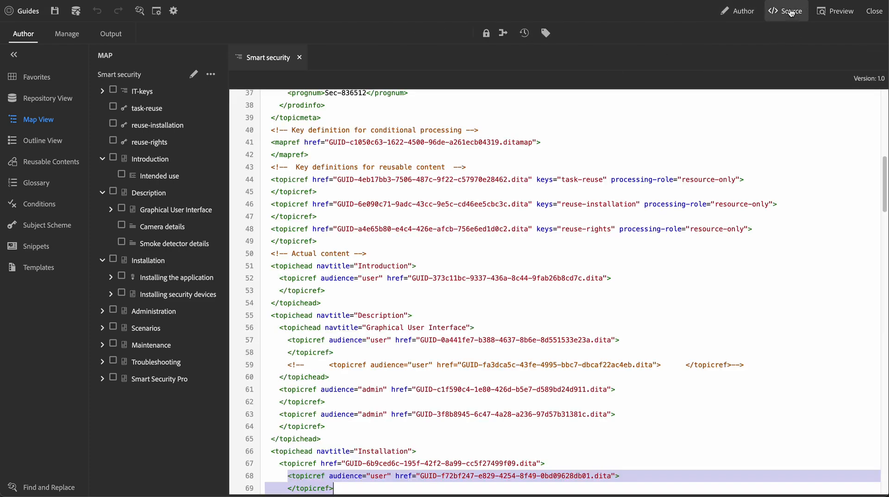
scroll(498, 313, "up", 2)
scroll(498, 313, "up", 10)
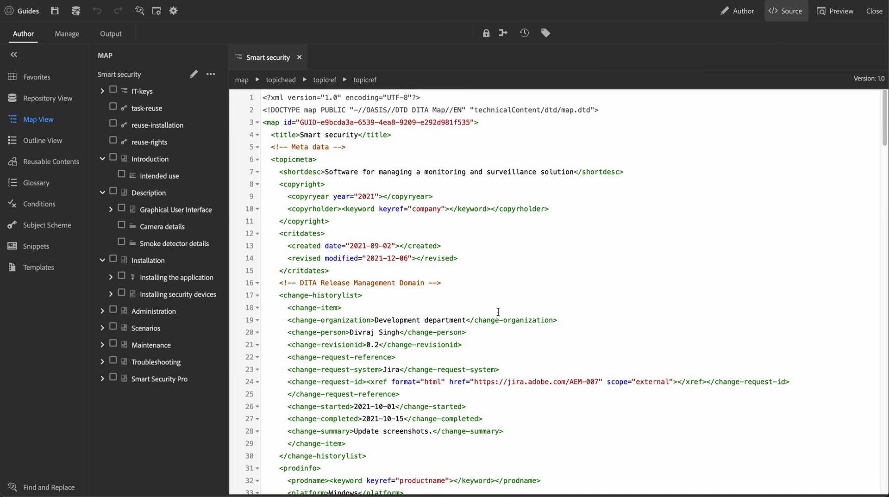
scroll(498, 312, "down", 8)
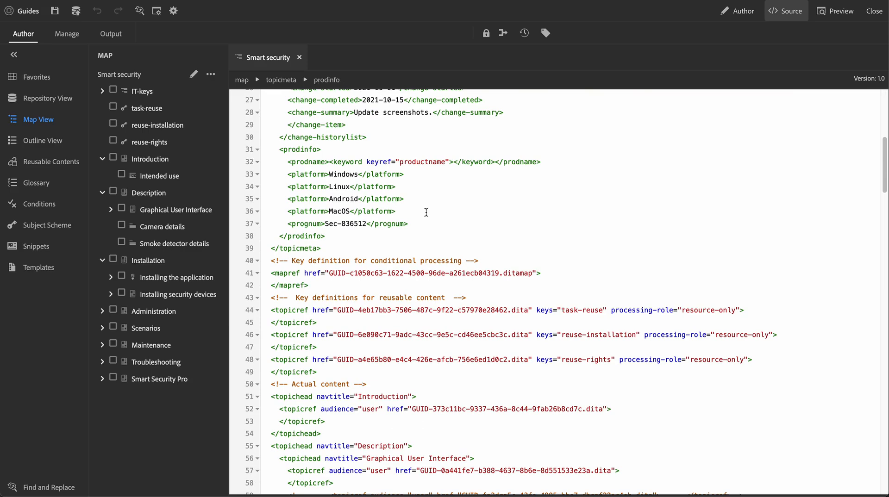
key("Return")
type("<")
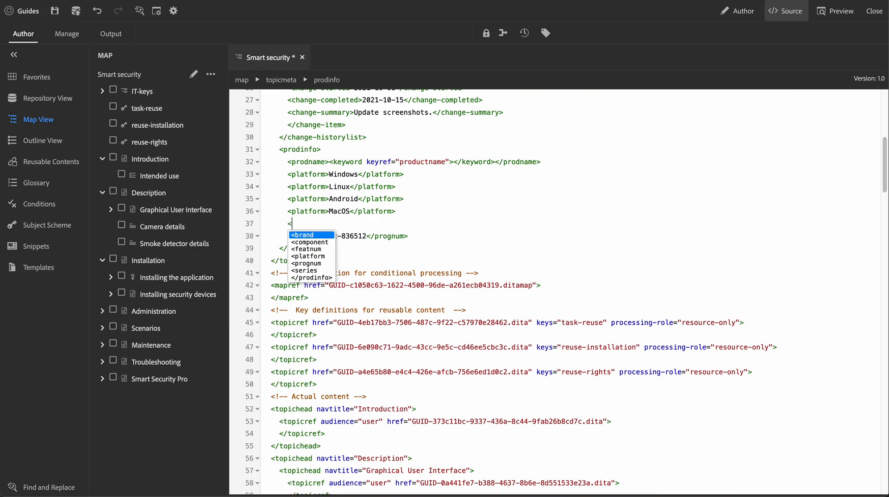
type("platfor")
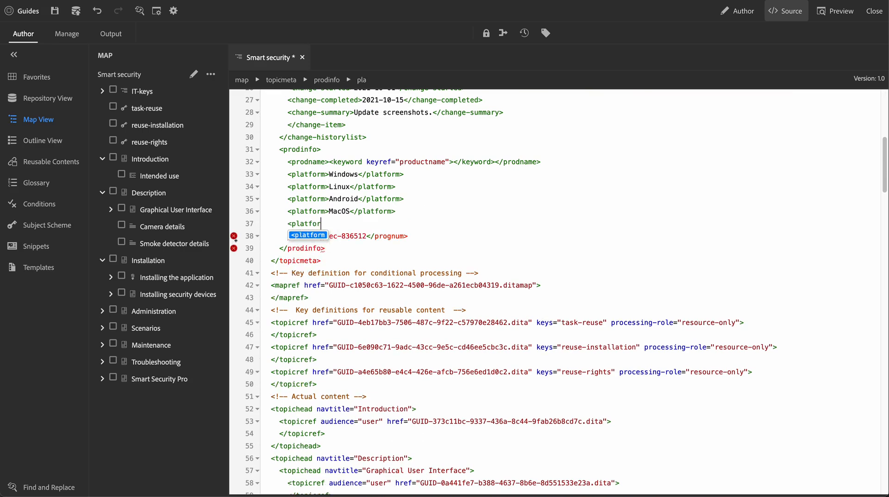
type("m>Headup")
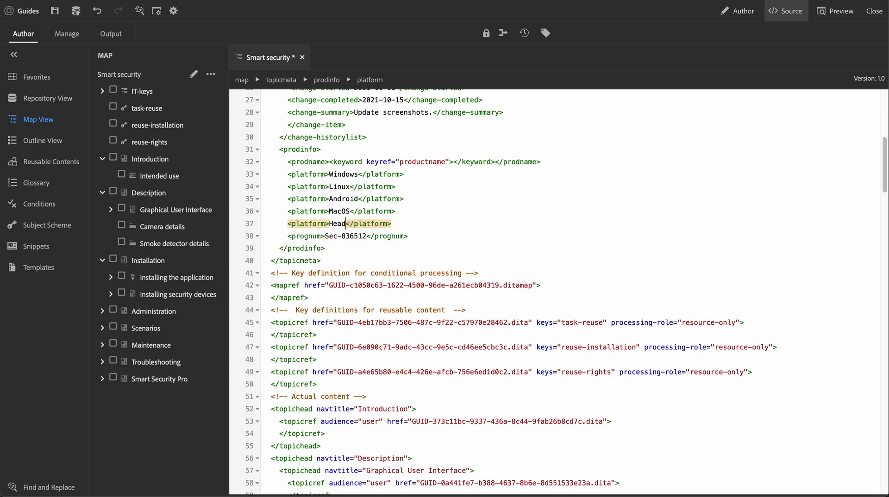
type("-Display")
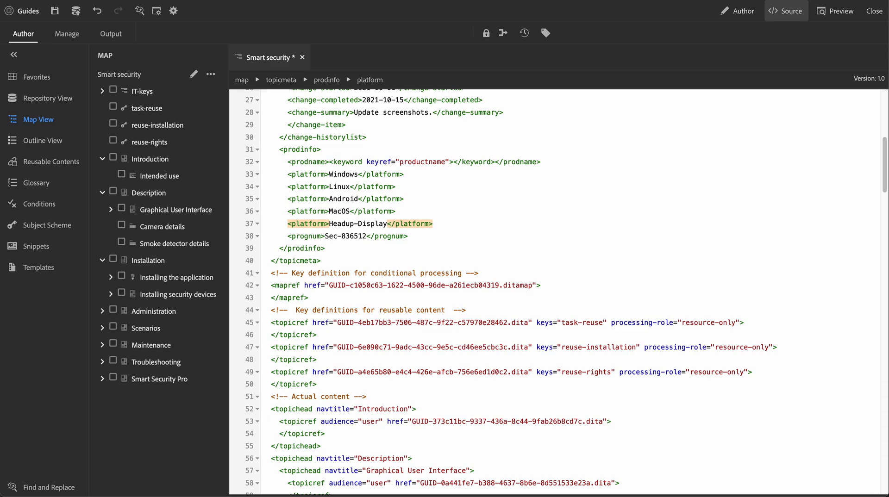
Return to the author view and inspect the topicmeta, shortdesc and copyright elements through the outline.
left_click(741, 12)
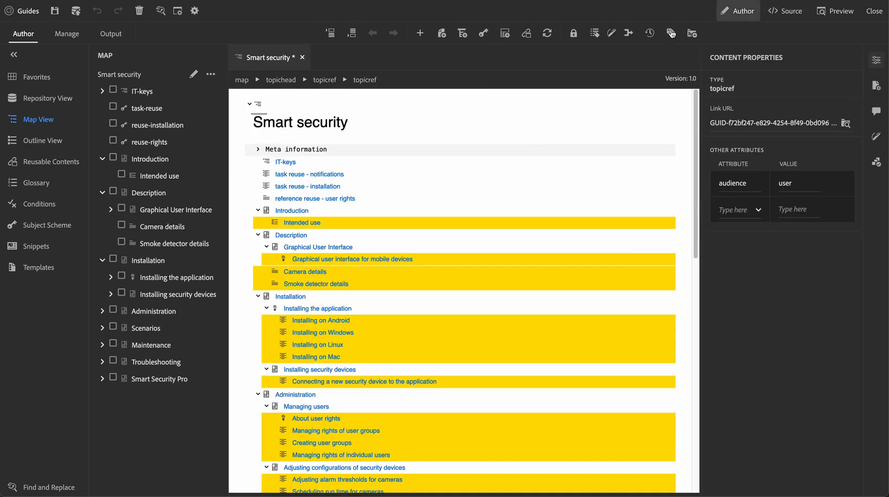
left_click(57, 142)
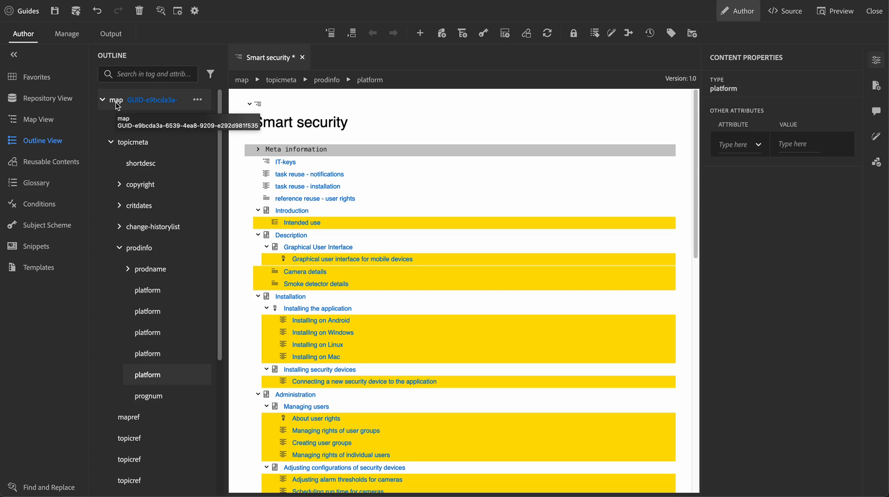
left_click(139, 144)
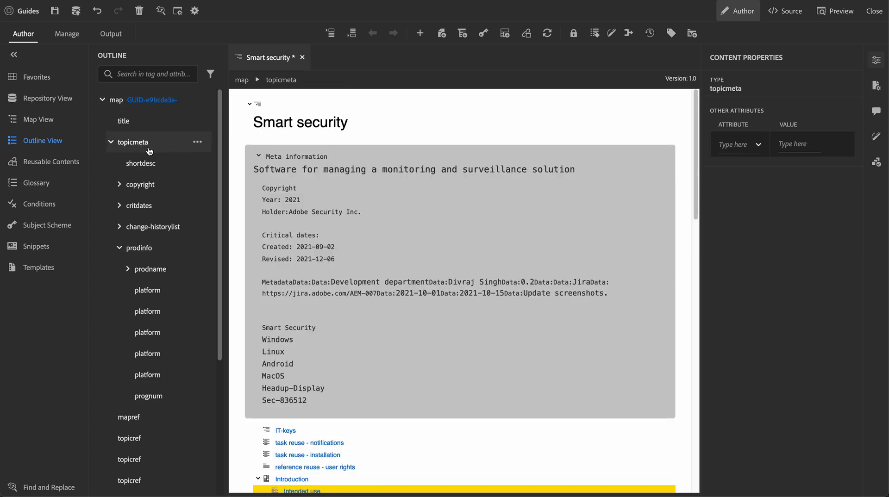
left_click(158, 165)
left_click(153, 185)
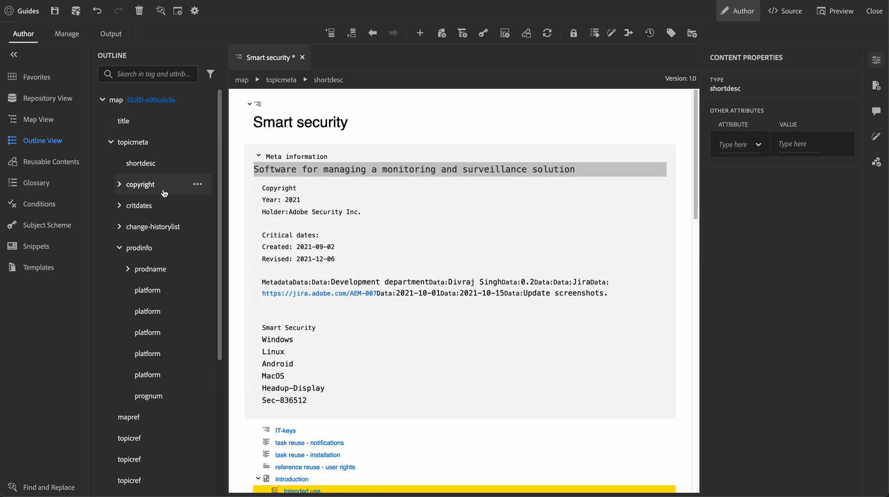
Expand critdates in the outline and examine the attributes of its revised element.
left_click(119, 185)
left_click(118, 186)
left_click(119, 206)
left_click(165, 236)
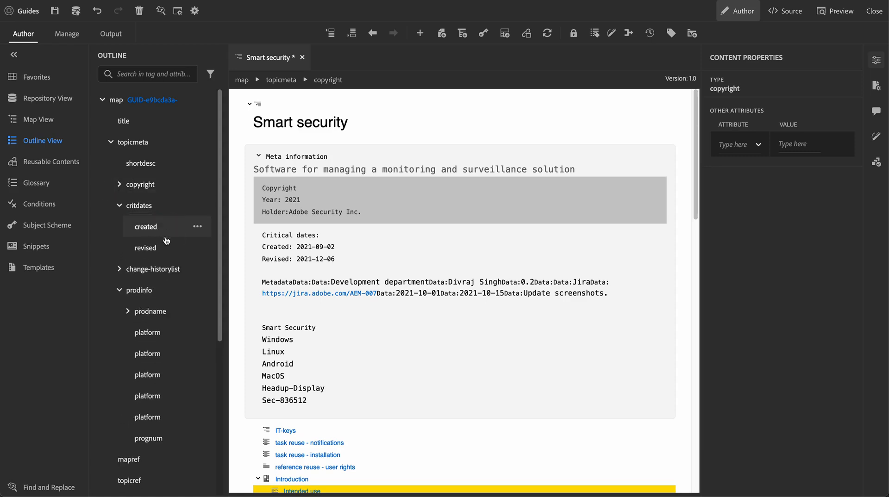
left_click(165, 253)
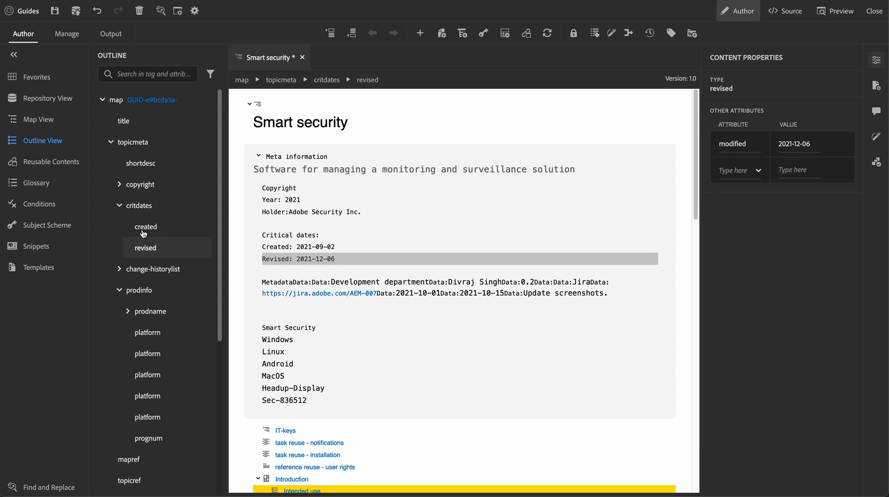
Locate the Development department text in the change history, then expand change-historylist and its change-item in the outline.
left_click(329, 284)
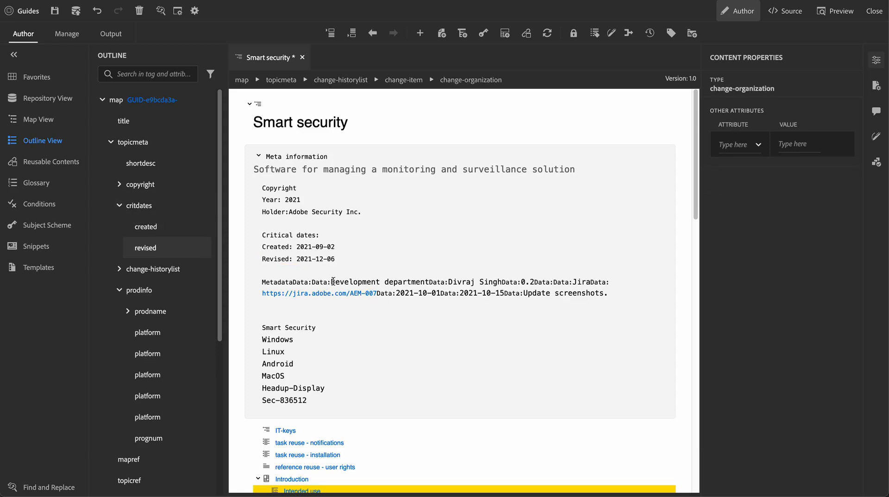
left_click(119, 270)
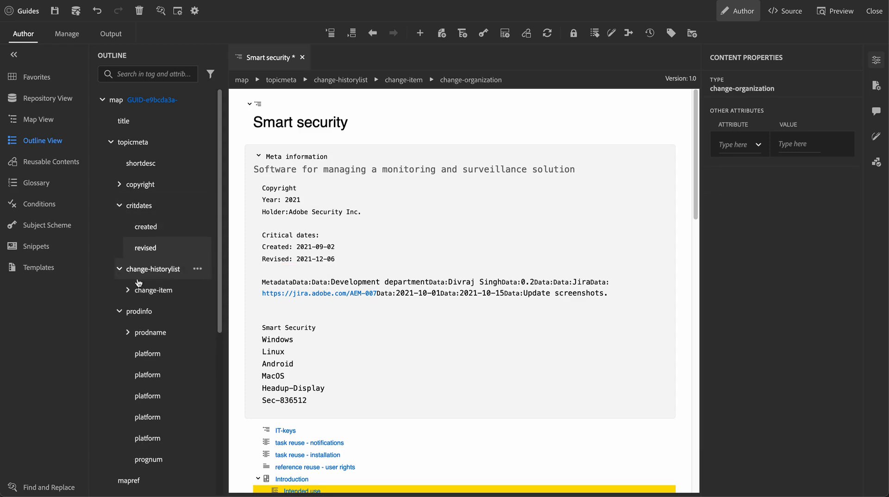
left_click(127, 290)
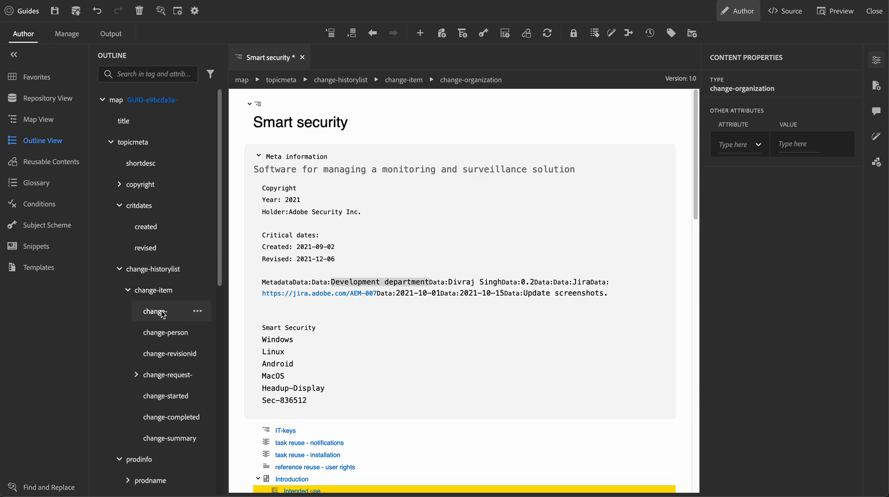
scroll(162, 314, "down", 5)
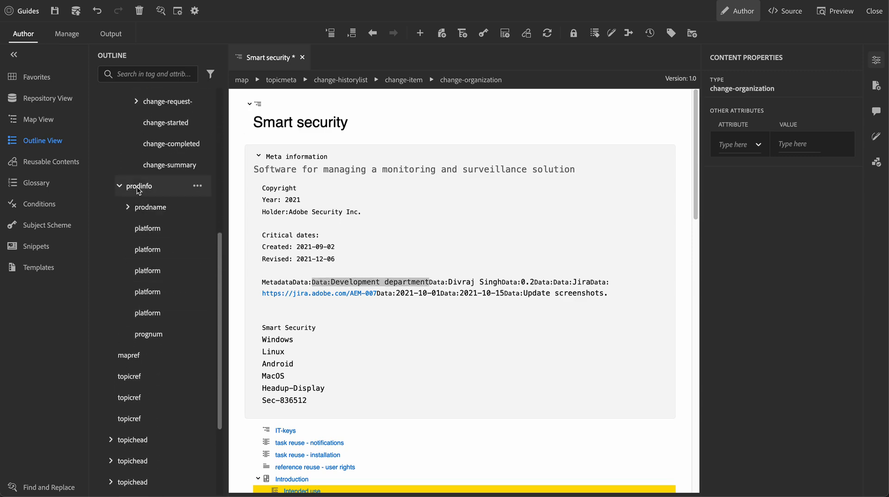
Highlight the prodinfo block and its Windows and Headup-Display platform elements through the outline.
left_click(138, 187)
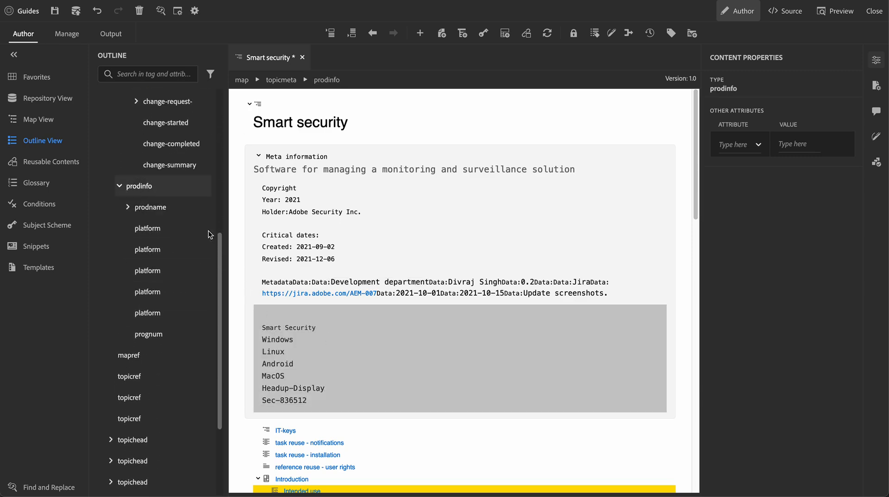
left_click(169, 231)
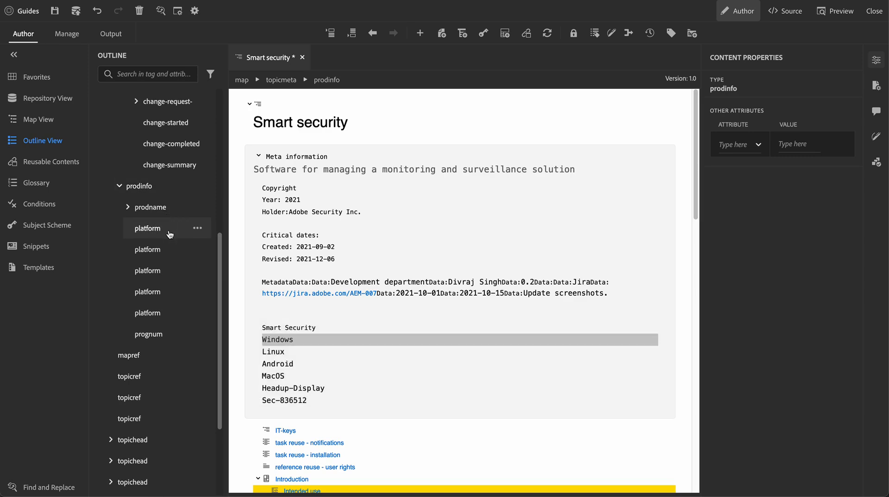
left_click(155, 313)
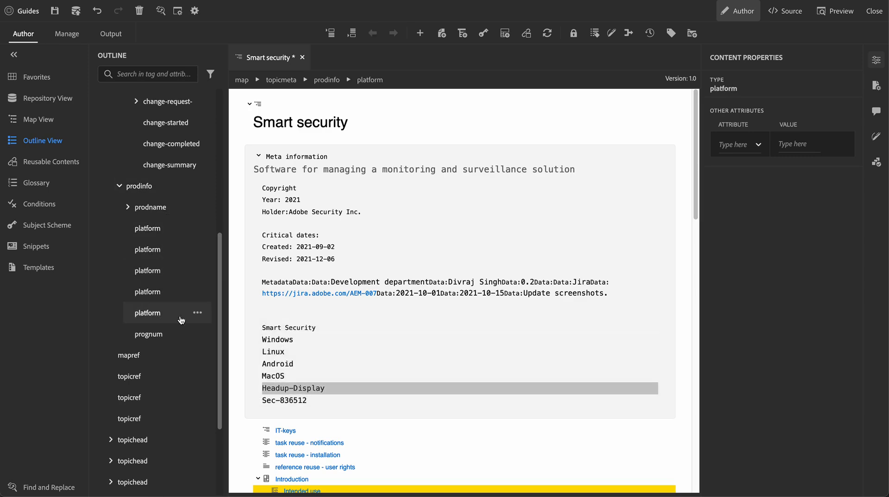
Try to insert another element after the Headup-Display text, searching the available elements for "plat".
left_click(339, 388)
key("Return")
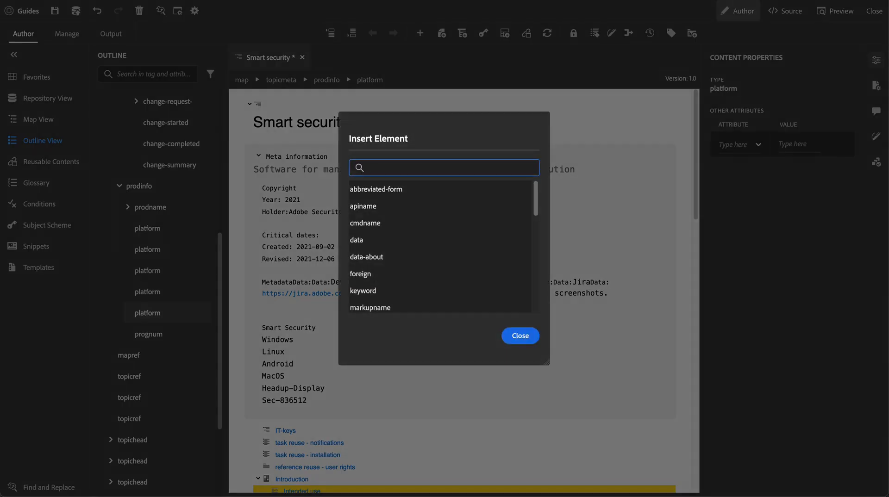
type("plat")
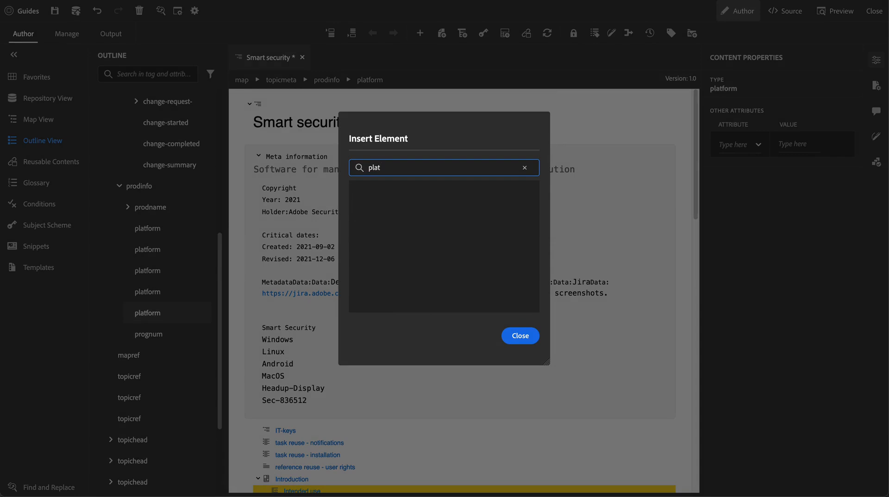
key("Escape")
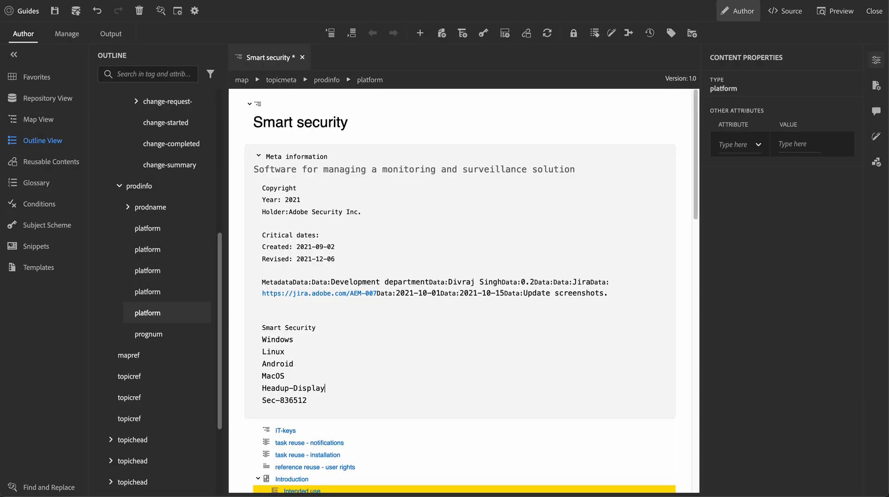
Expand the topichead branches in the outline and inspect the topicref for connecting a new security device.
scroll(127, 336, "down", 3)
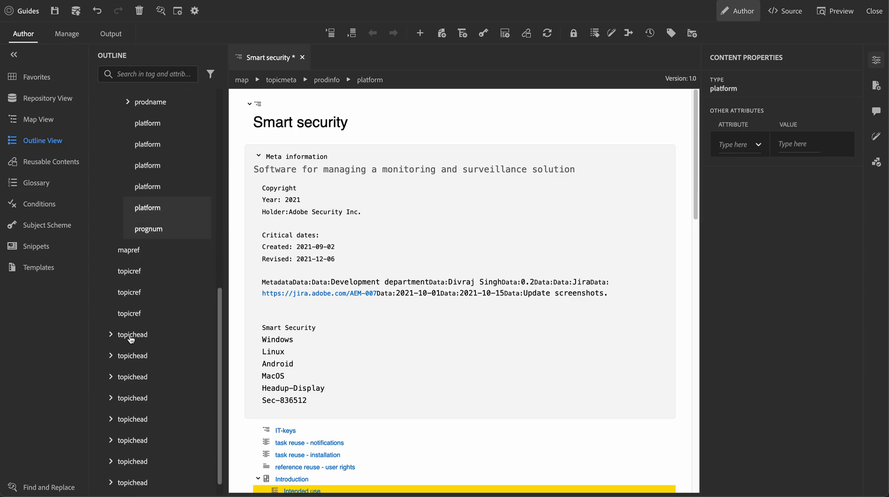
left_click(110, 316)
left_click(111, 358)
left_click(111, 443)
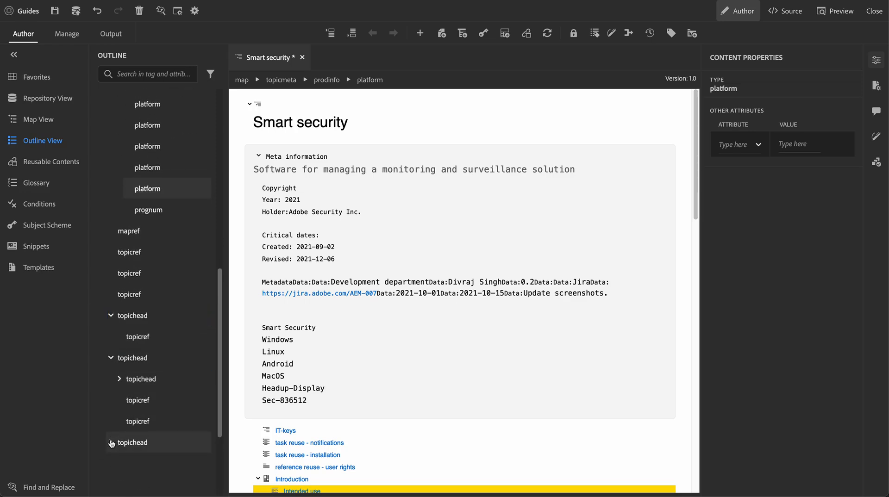
scroll(111, 444, "down", 3)
left_click(120, 357)
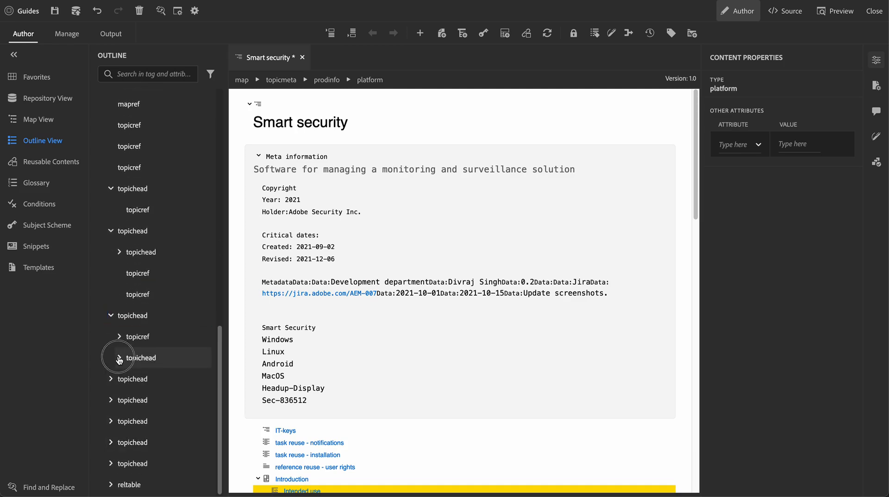
left_click(107, 402)
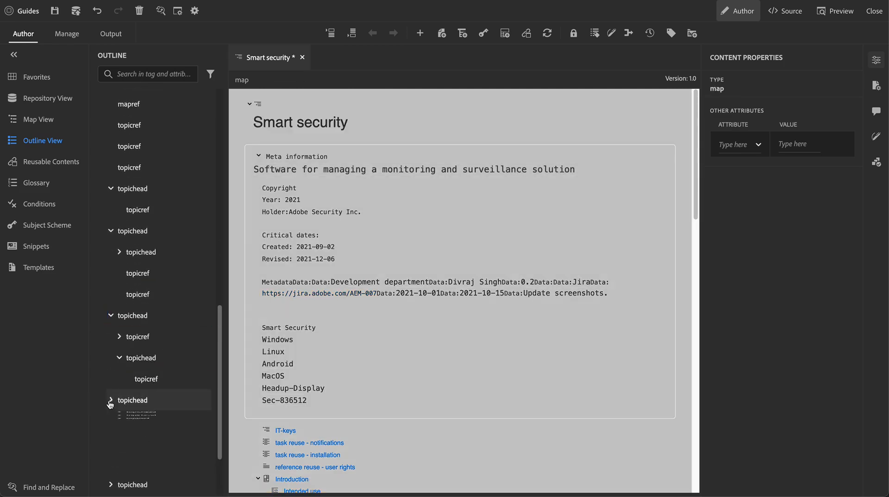
left_click(151, 388)
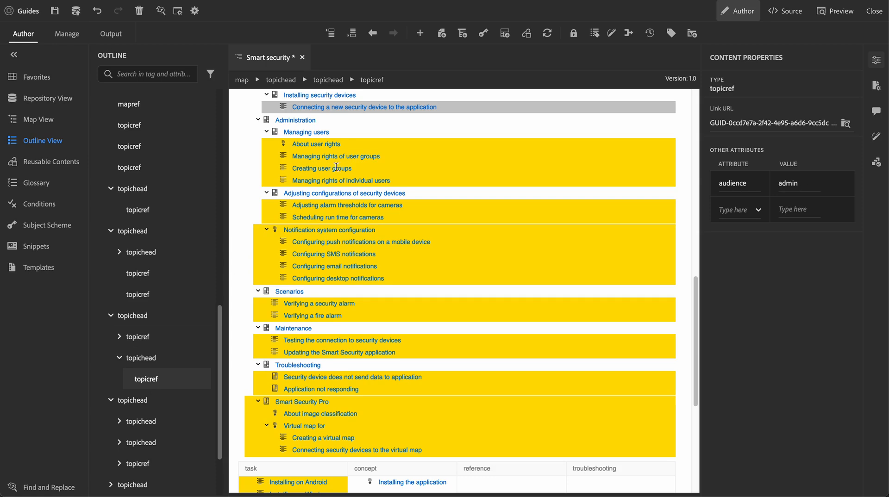
Check the Camera details topicref, and replace it with the Smoke detector details topicref in the outline.
left_click(146, 277)
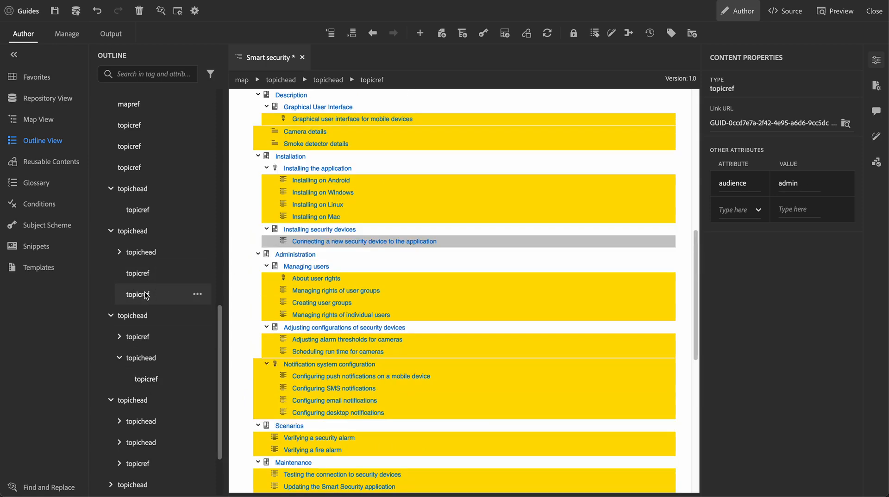
left_click(146, 274)
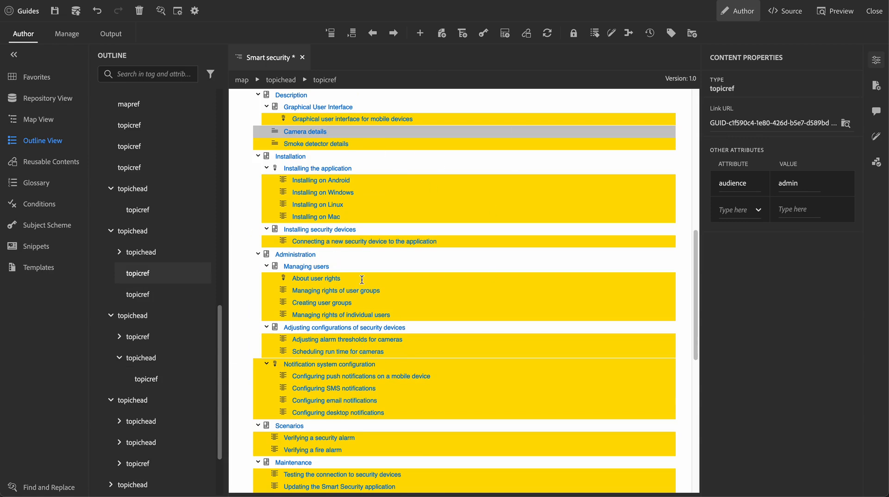
left_click(147, 296)
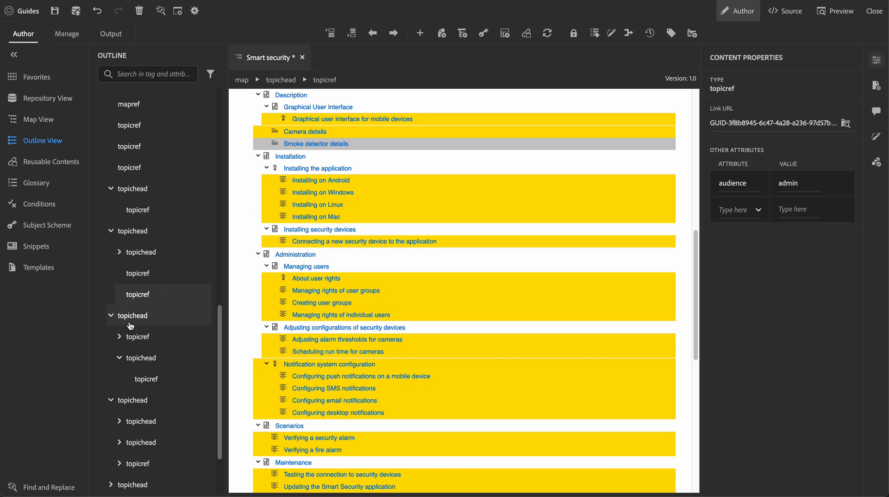
left_click_drag(137, 293, 148, 276)
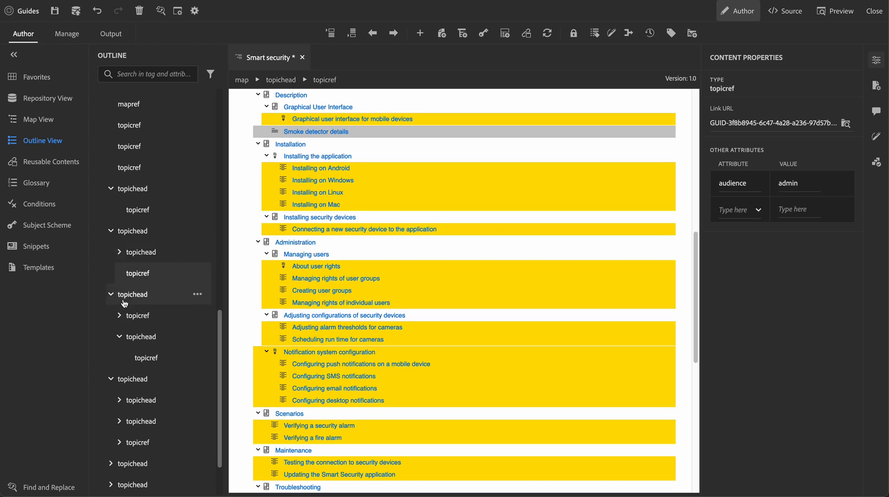
Replace the topicref under Graphical User Interface with Smoke detector details, and replace the Graphical User Interface topichead itself with that reference.
left_click(119, 252)
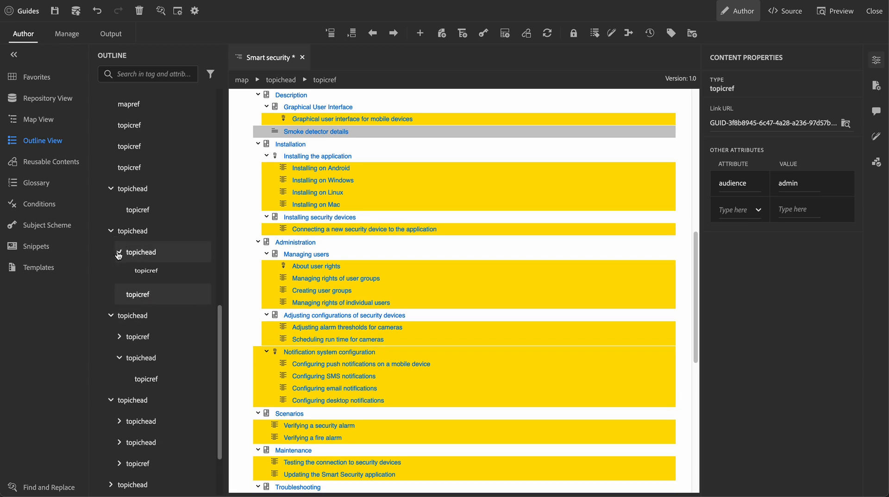
left_click(140, 294)
left_click_drag(140, 295, 158, 276)
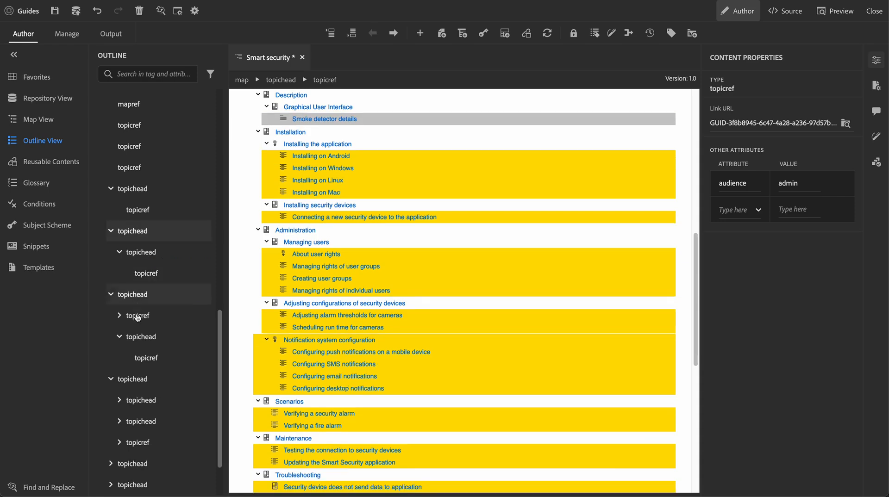
left_click_drag(156, 277, 117, 274)
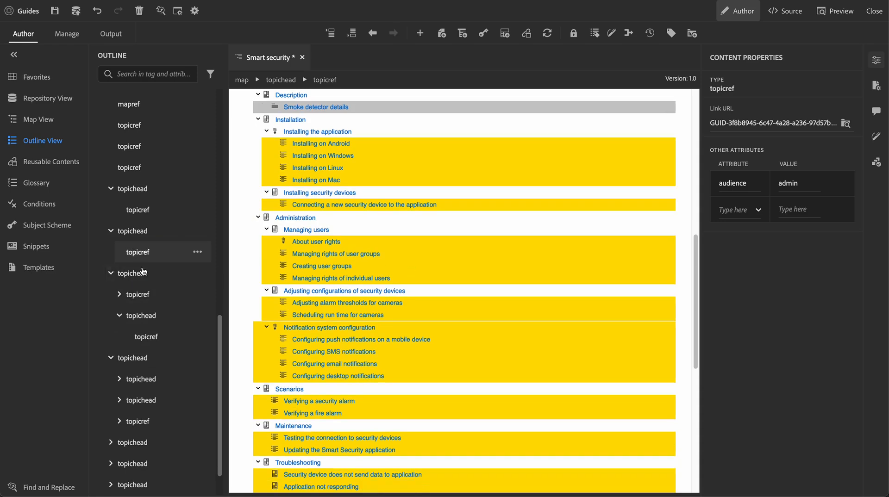
Open the map's file properties, expand its references and view the available document states.
scroll(166, 172, "up", 10)
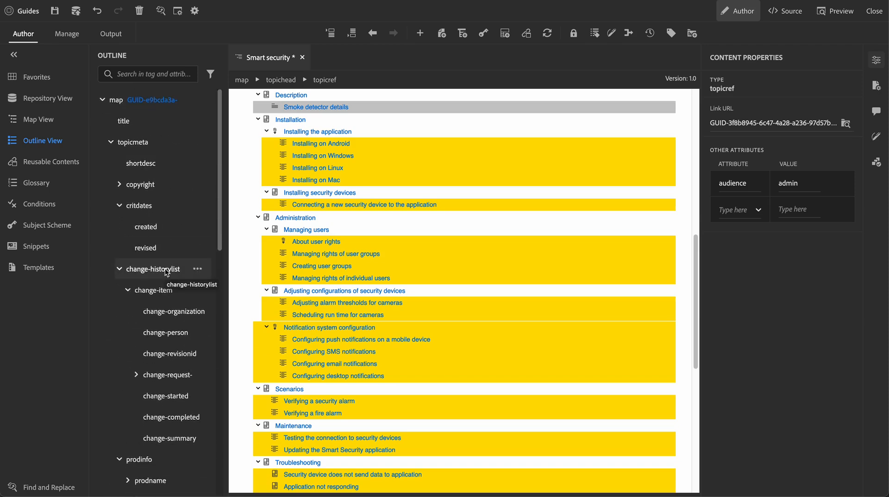
left_click(877, 85)
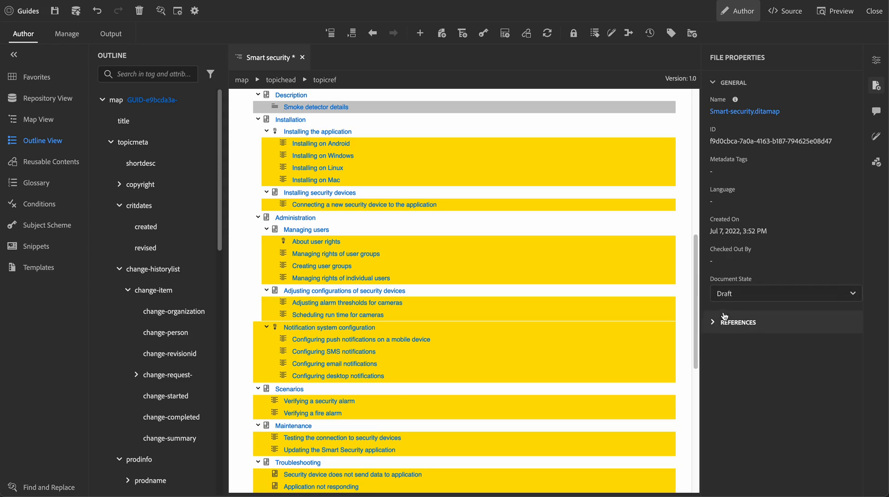
left_click(714, 324)
left_click(750, 295)
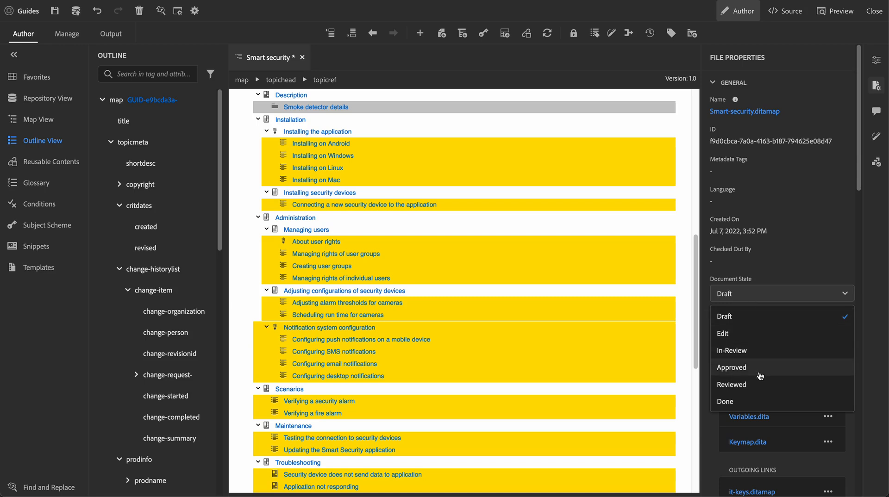
left_click(785, 268)
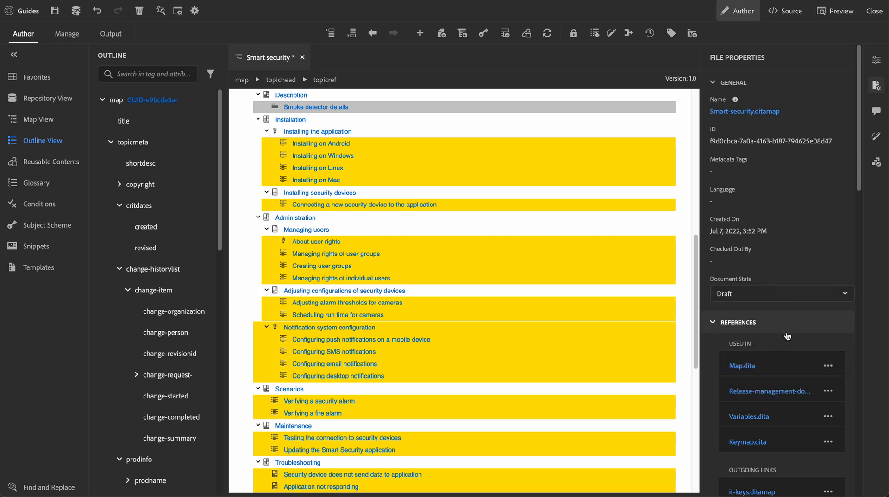
Review the files that use the map and its outgoing links, and return to the selected topicref's content properties.
scroll(786, 332, "down", 1)
scroll(787, 332, "down", 5)
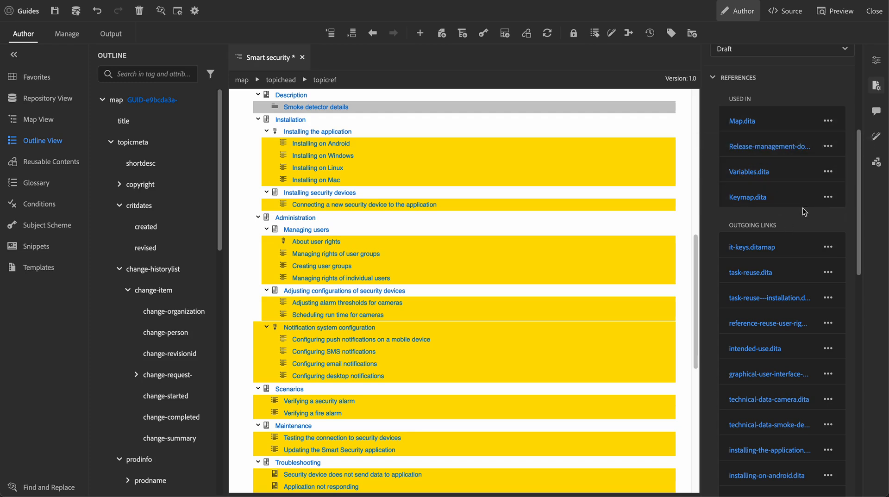
scroll(804, 213, "down", 3)
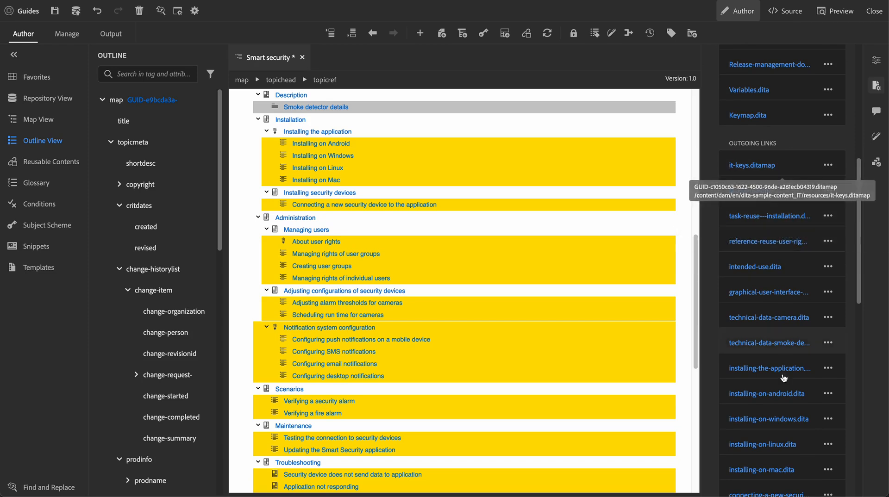
scroll(784, 199, "down", 15)
scroll(783, 377, "down", 5)
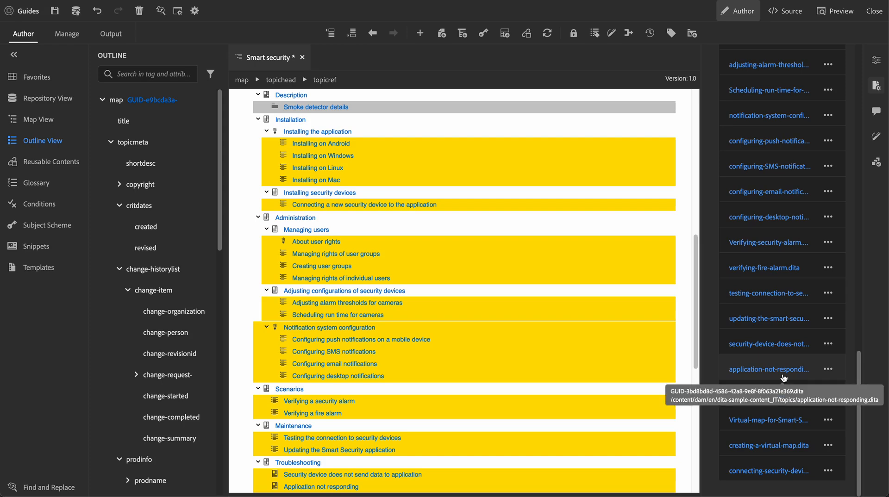
scroll(784, 378, "up", 20)
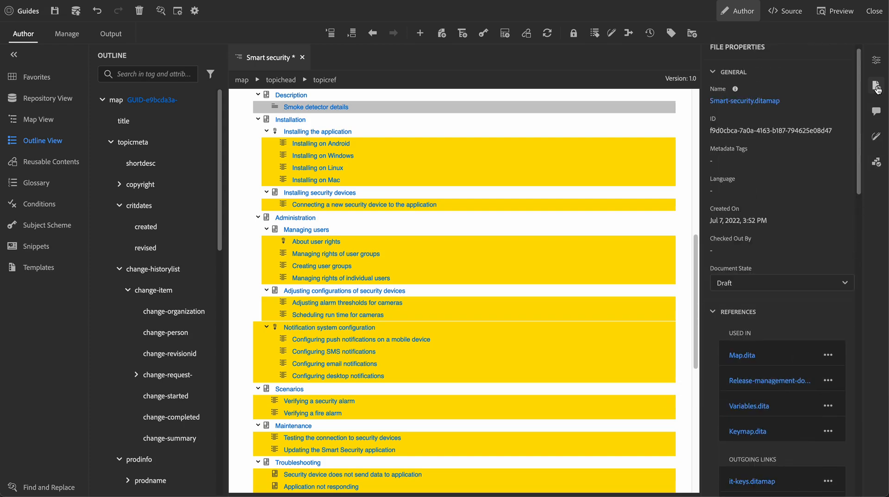
left_click(876, 60)
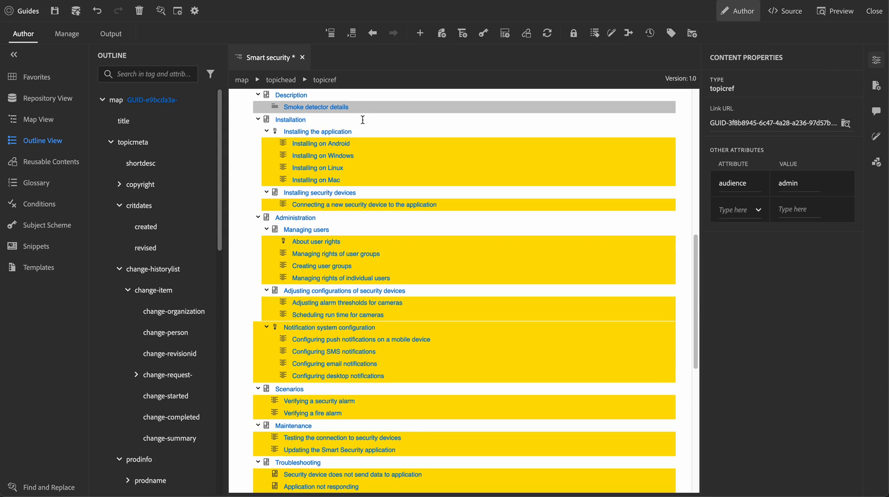